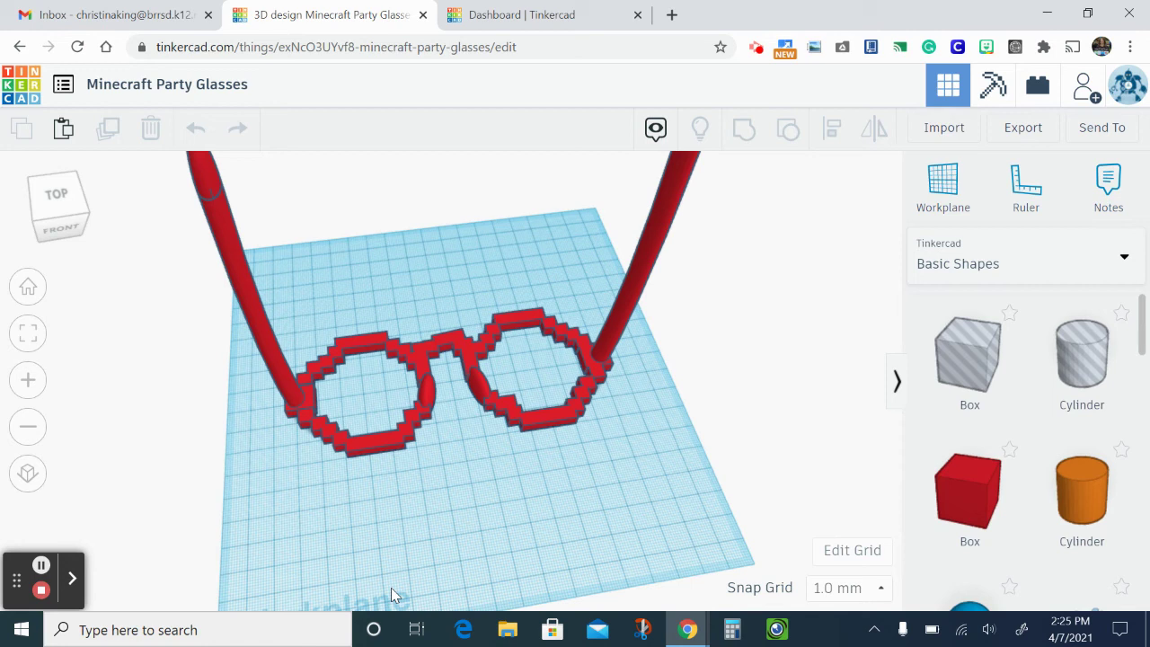
Step: Orbit around the finished pixel party glasses, then switch to the Tinkercad dashboard tab
scroll(712, 366, down, 3)
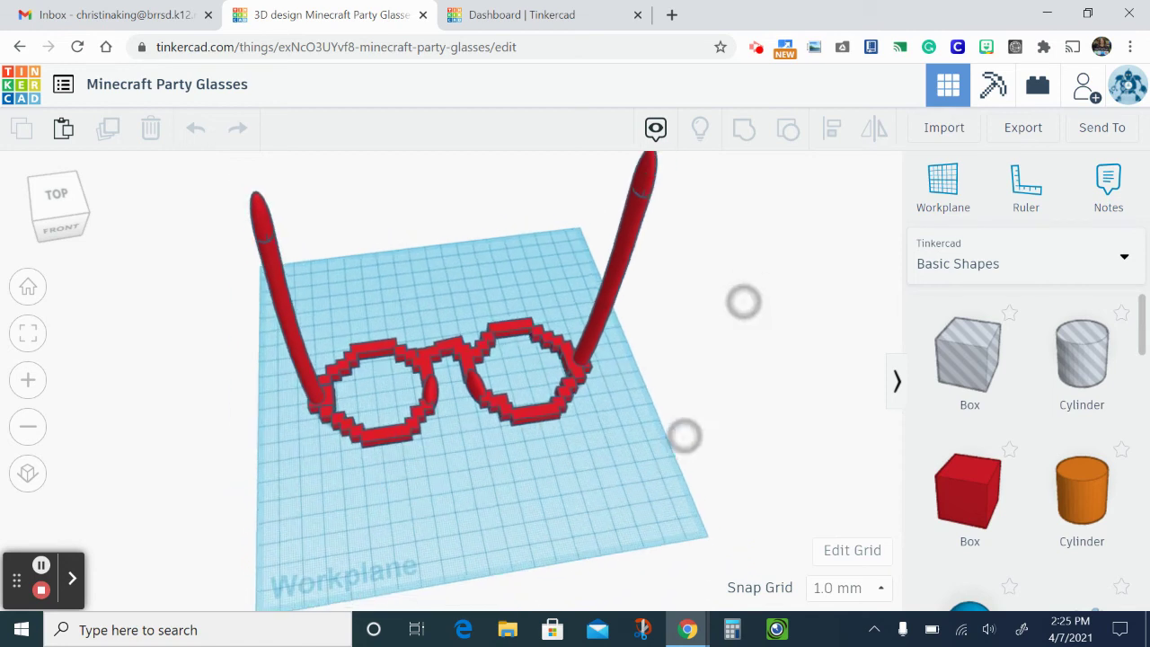
drag(737, 375, 735, 323)
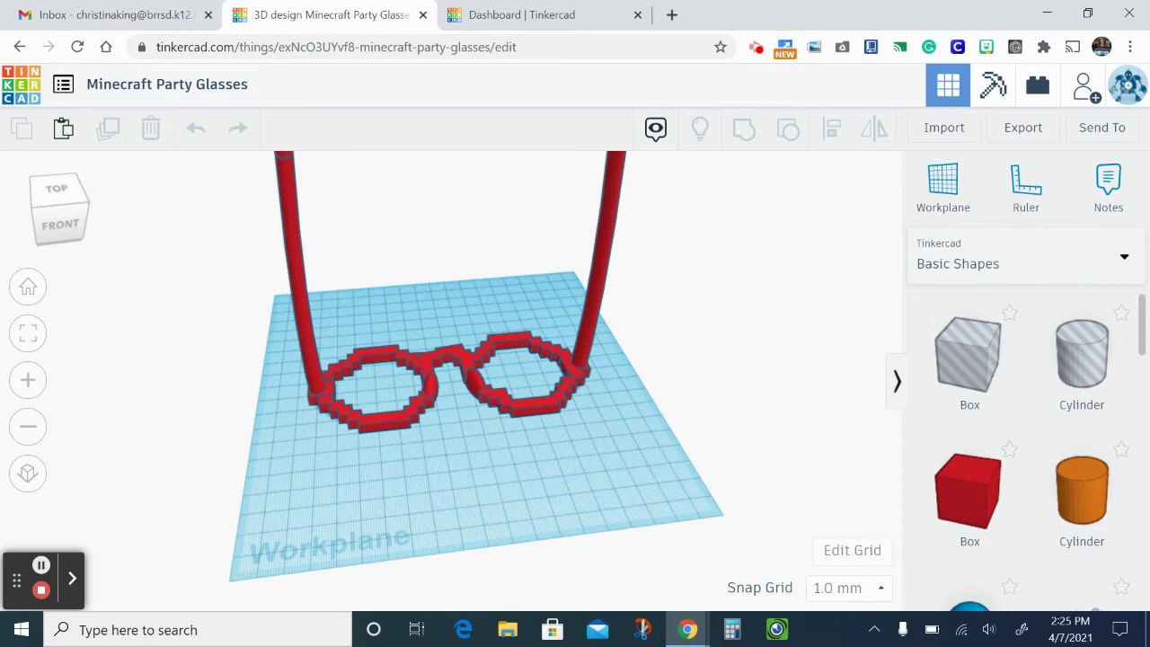
key(ctrl+Tab)
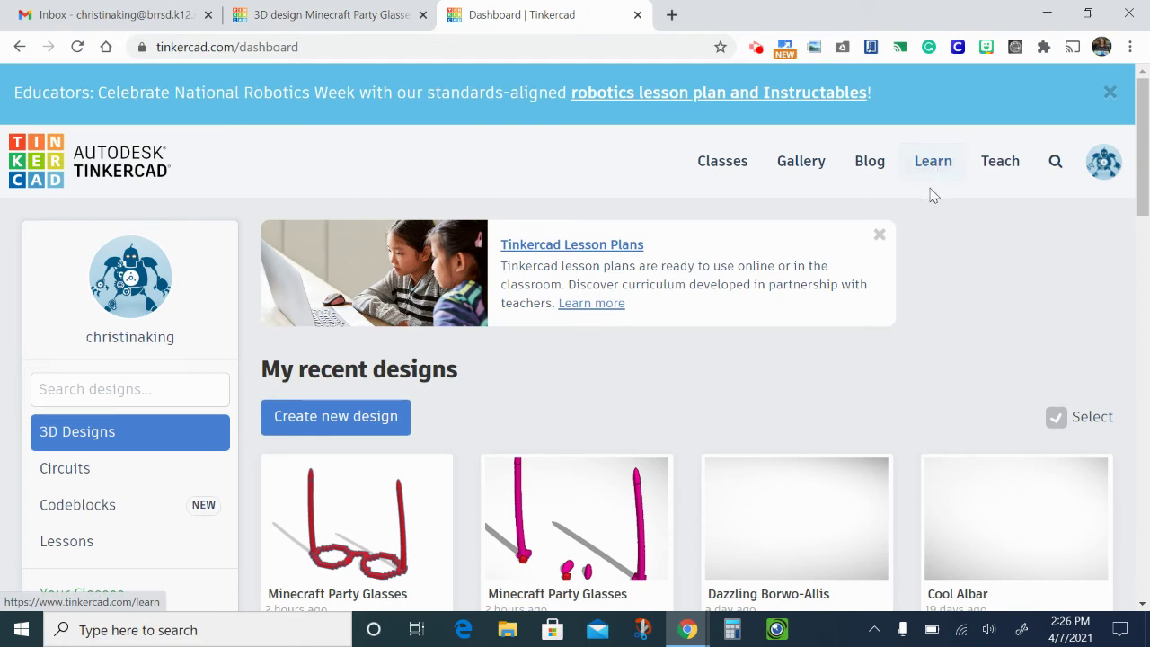
Step: Go to Learn > Lessons and open the Minecraft Party Glasses lesson card
click(926, 161)
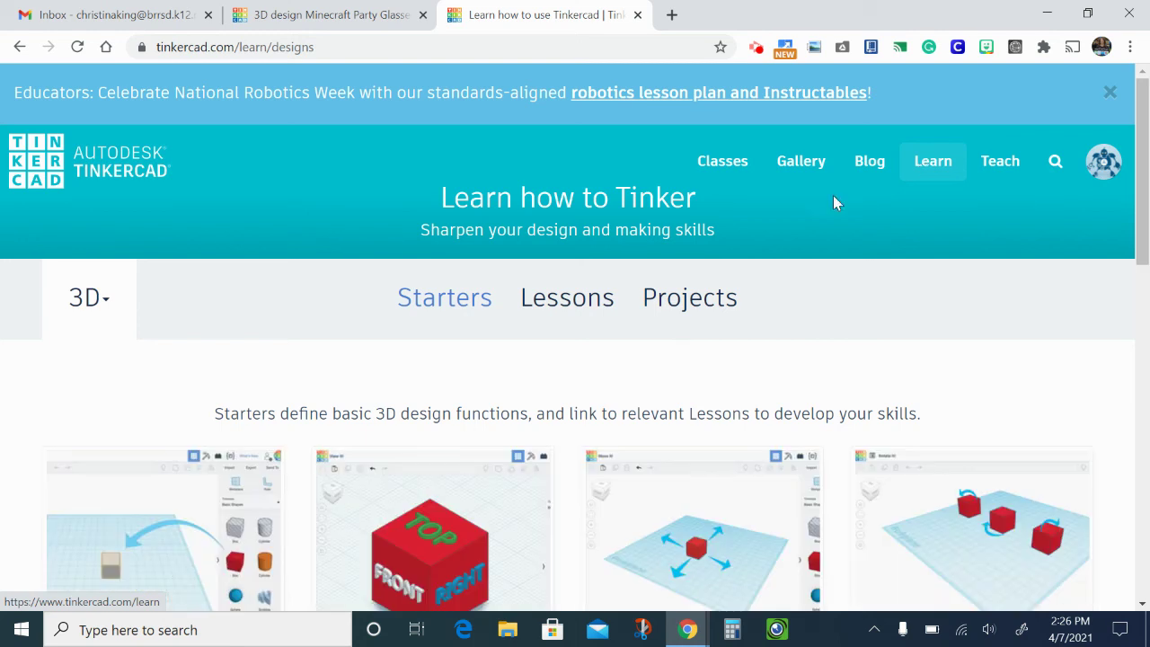
click(565, 306)
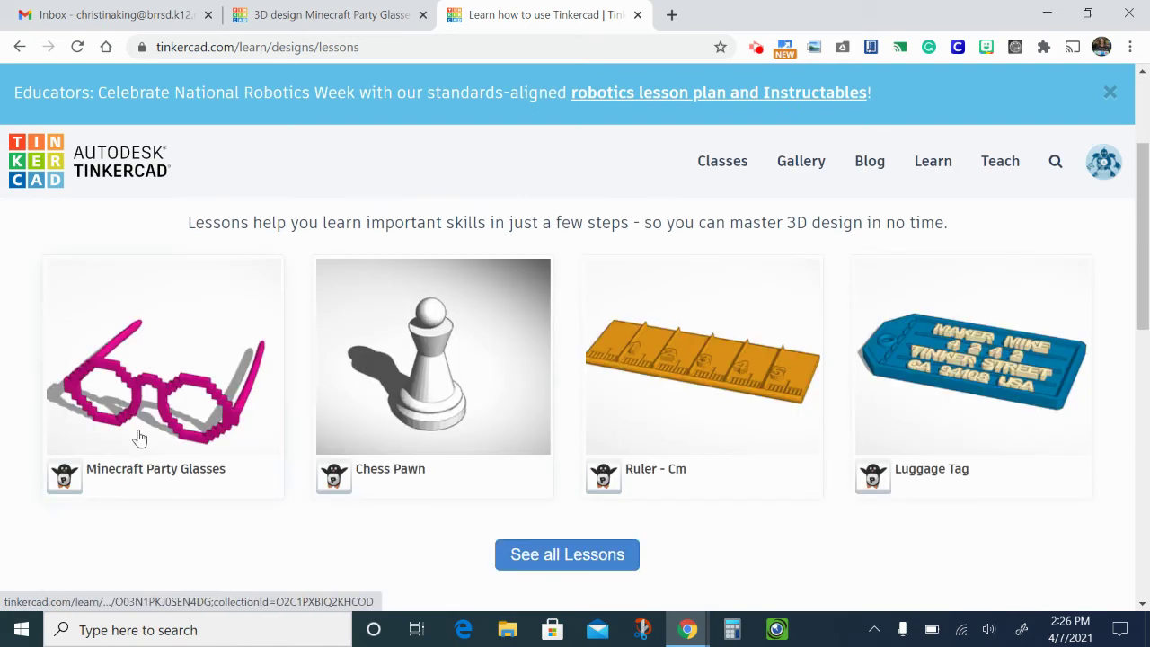
click(163, 398)
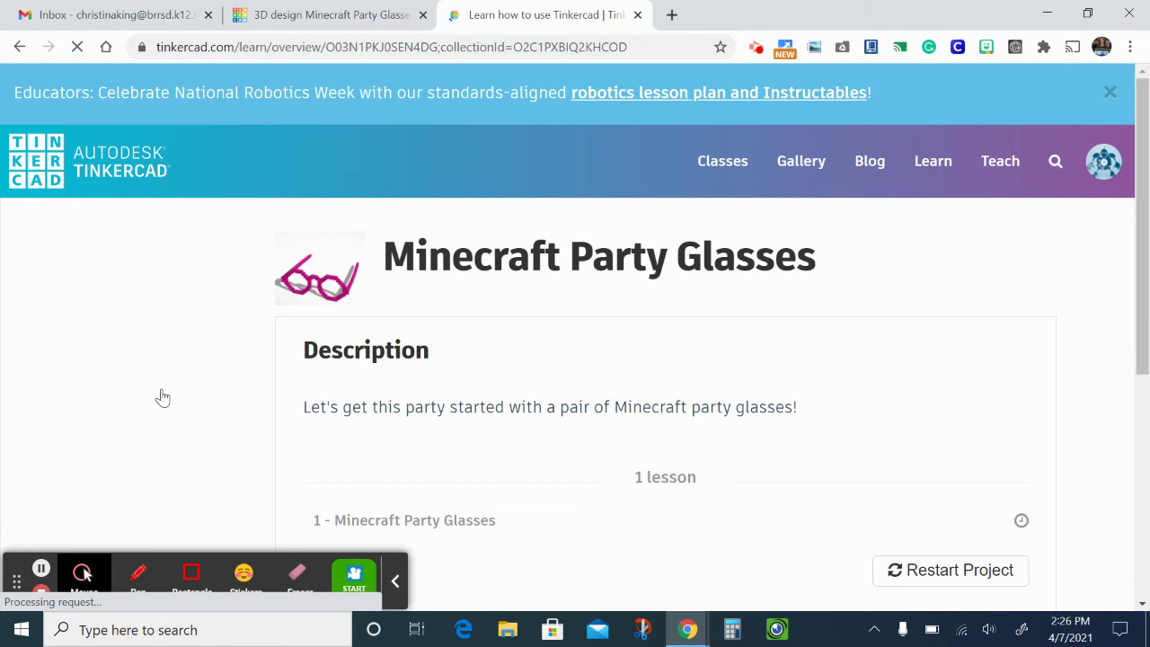
Step: Restart the Minecraft Party Glasses project, confirm the reset, and launch lesson 1
click(937, 567)
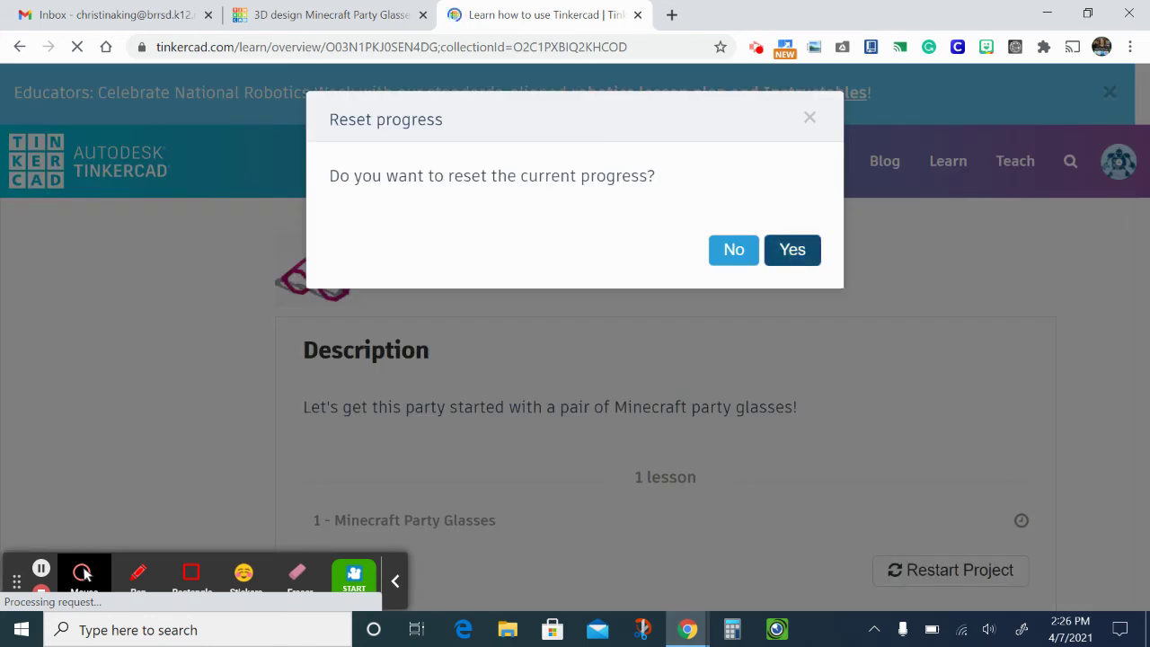
click(792, 250)
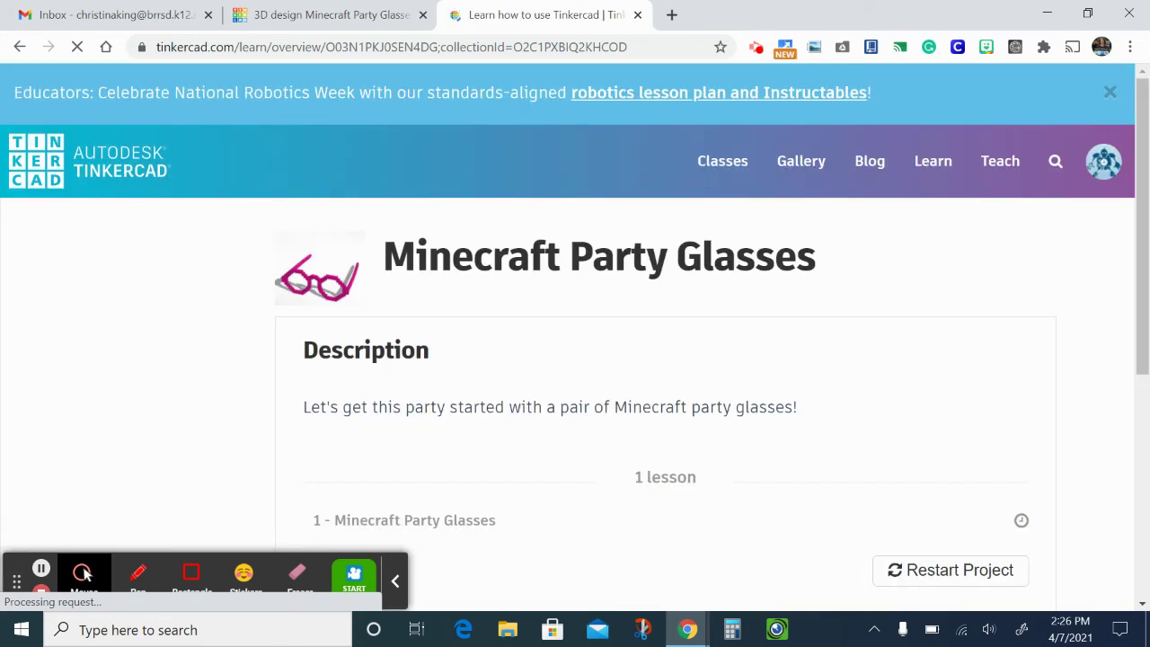
scroll(1010, 380, down, 1)
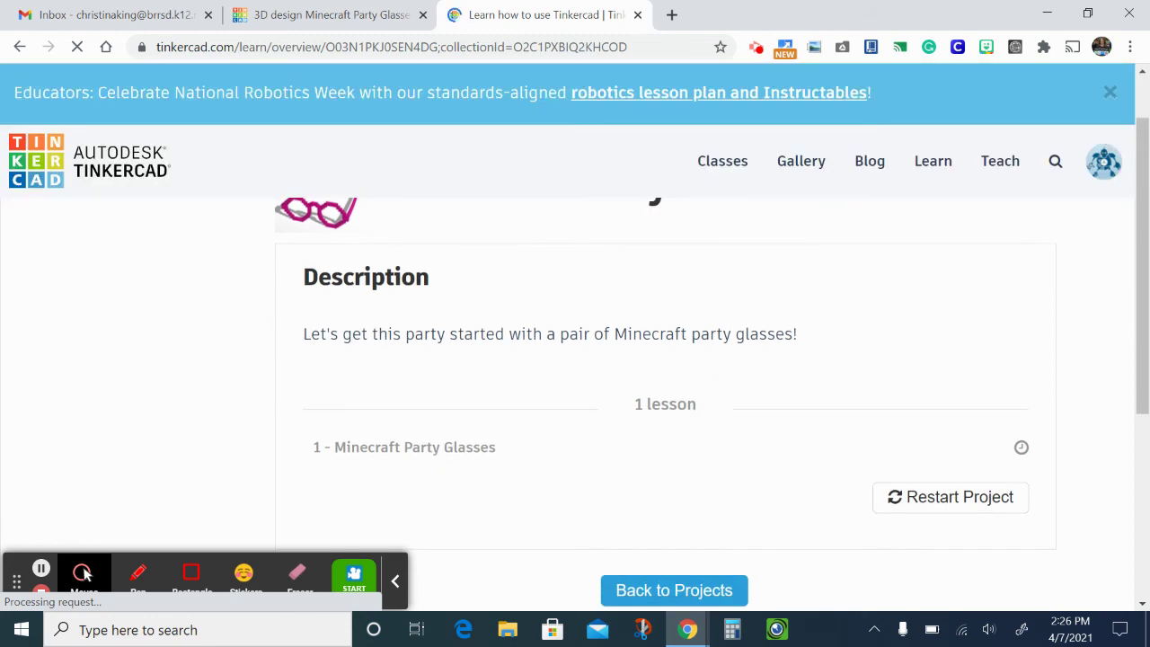
click(489, 449)
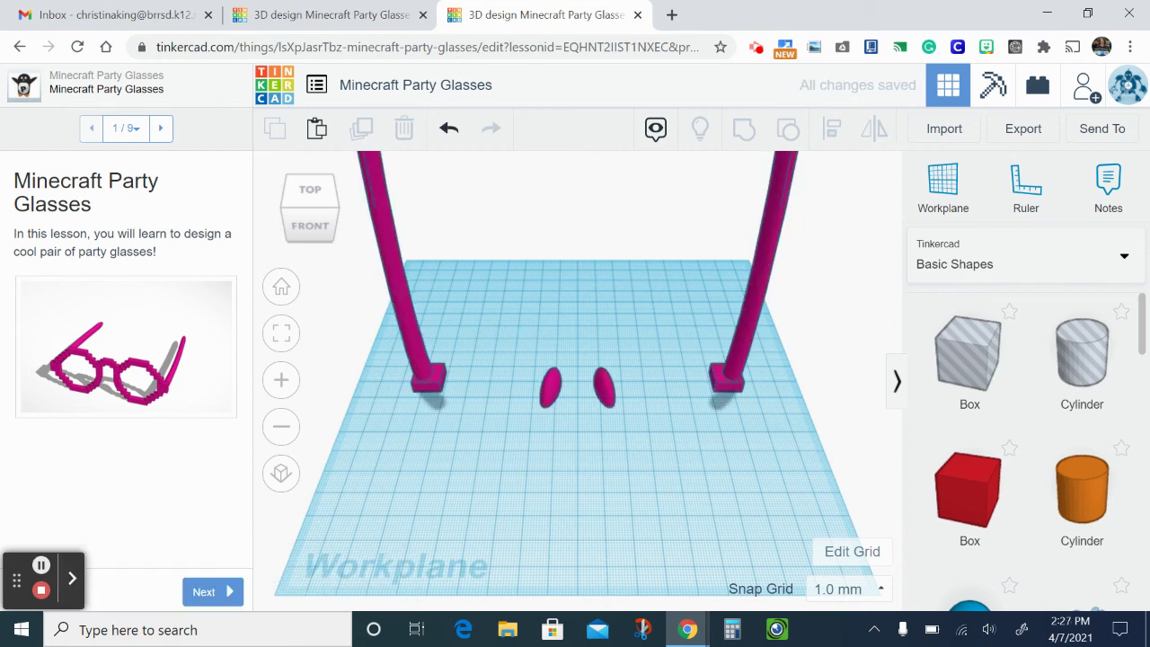
Step: Drop a red 20 mm Box onto the workplane between the glasses parts and reach step 3 of 9
click(206, 591)
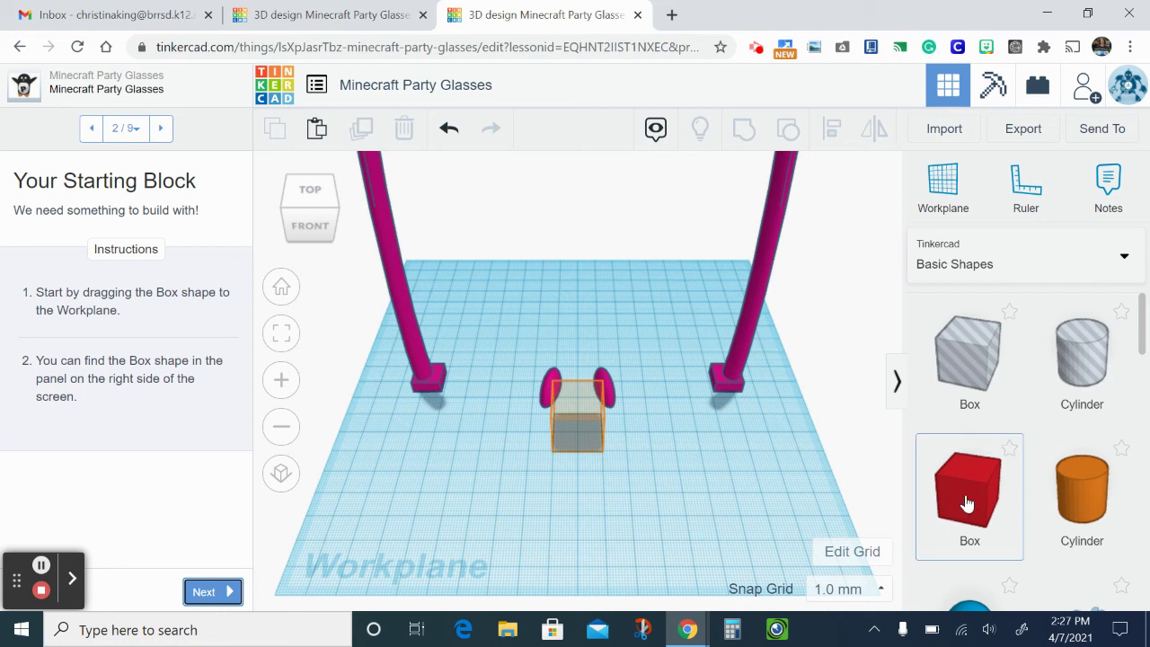
drag(964, 496, 579, 440)
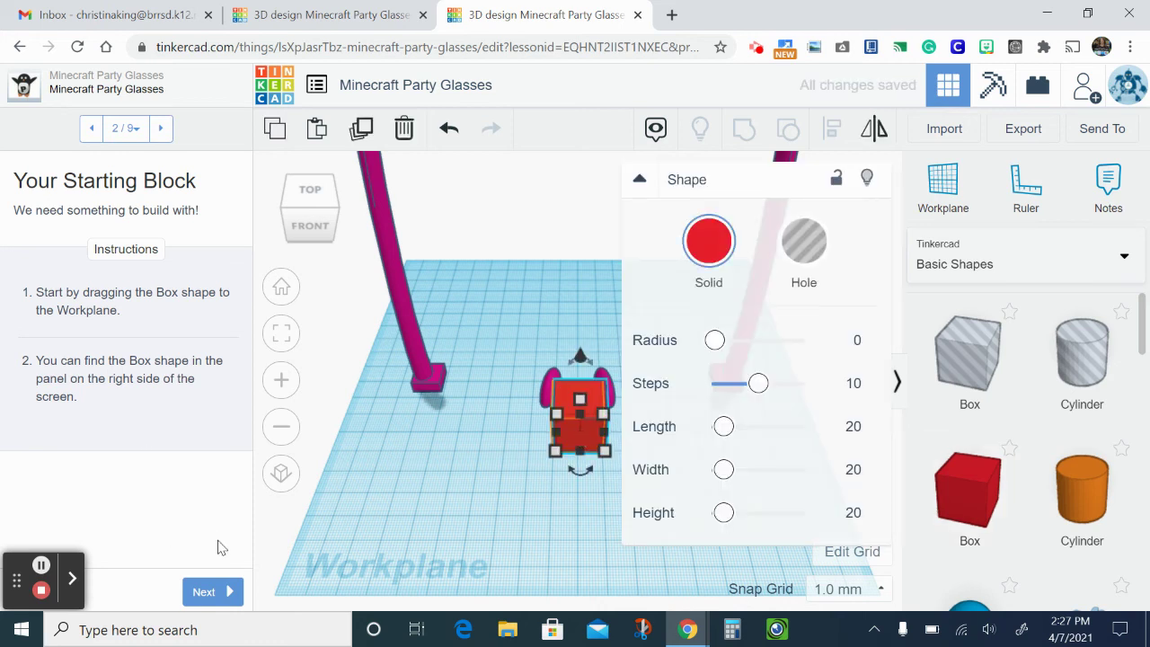
click(208, 593)
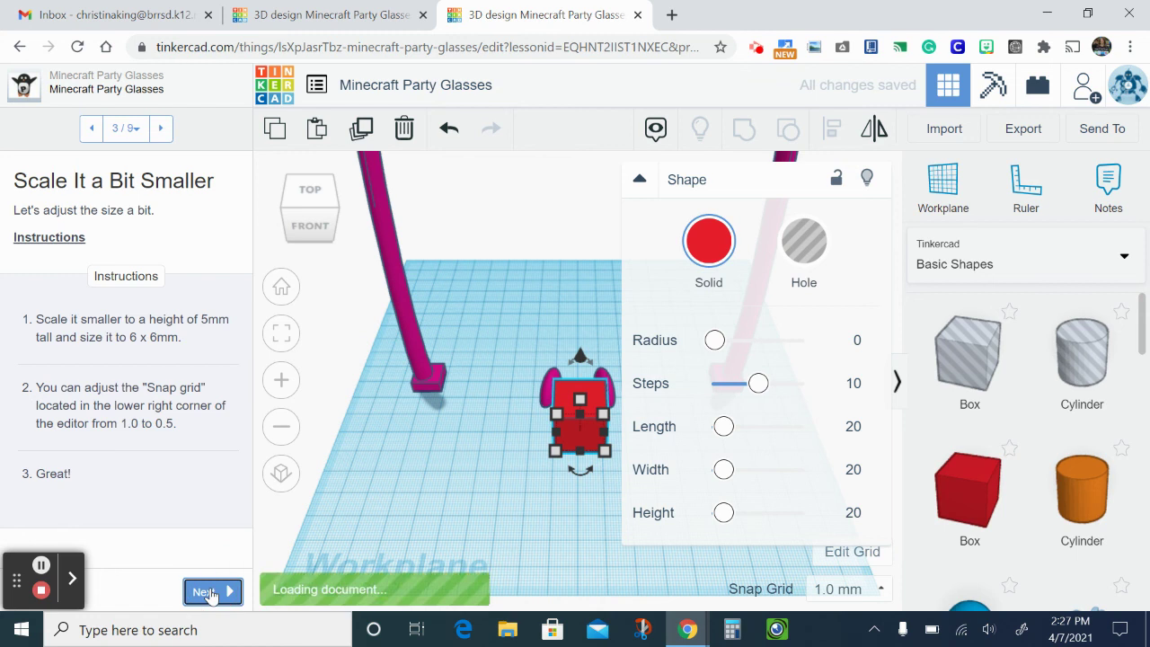
Step: Collapse the red box's Shape inspector to view its 20 mm scaling handles
click(639, 180)
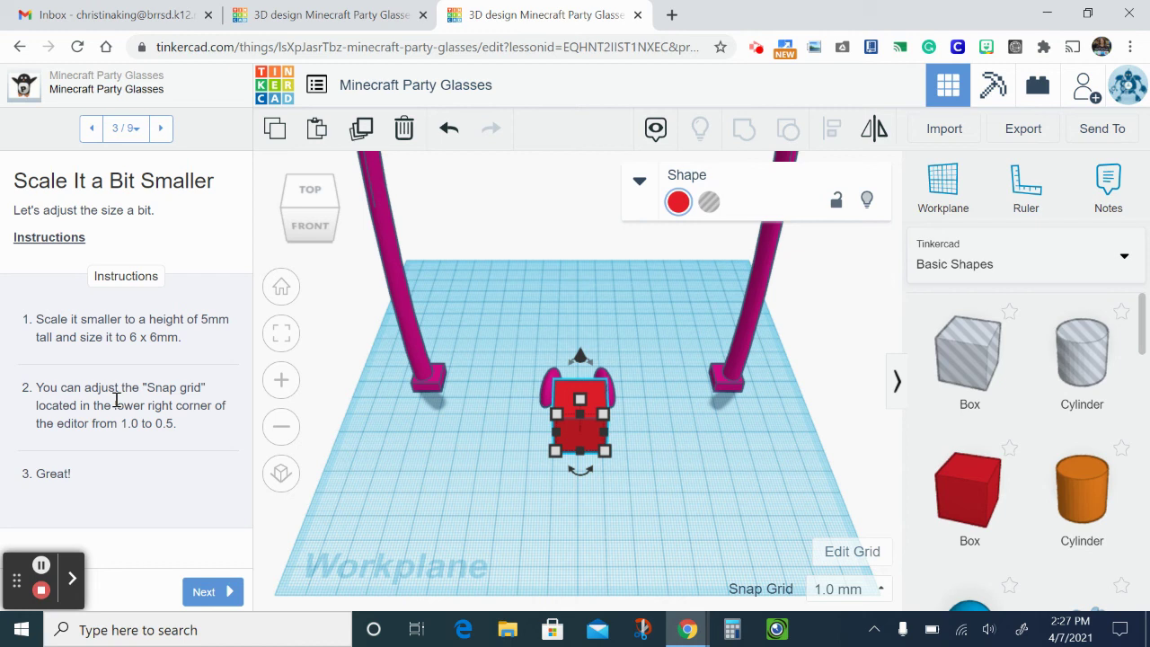
mouse_move(568, 397)
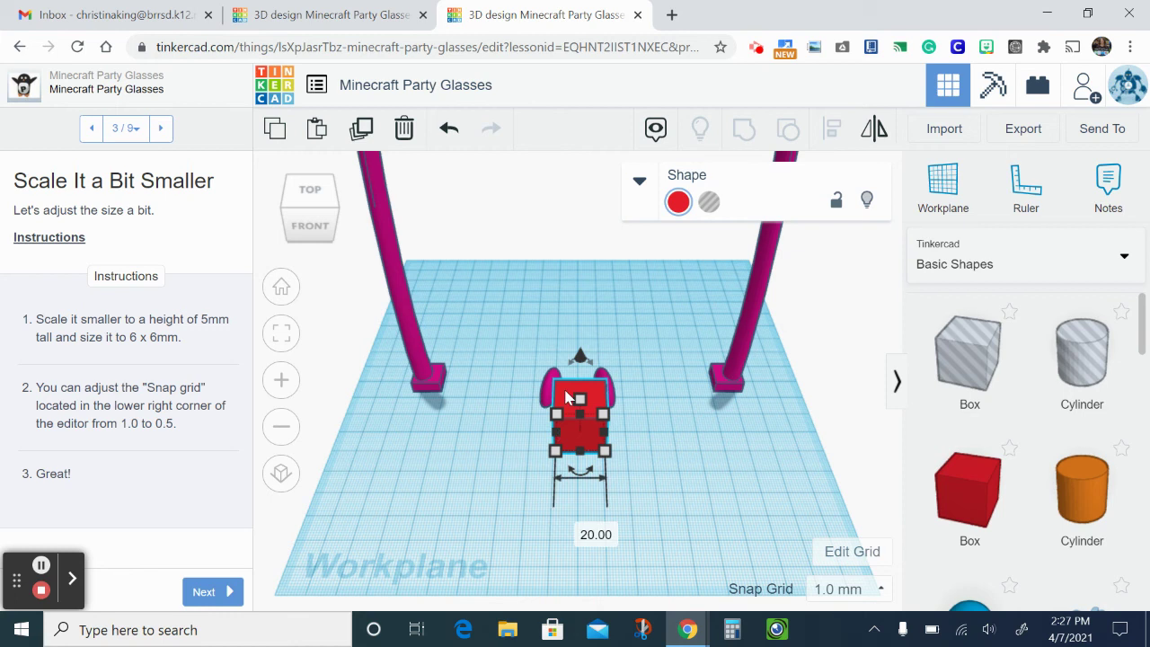
mouse_move(573, 424)
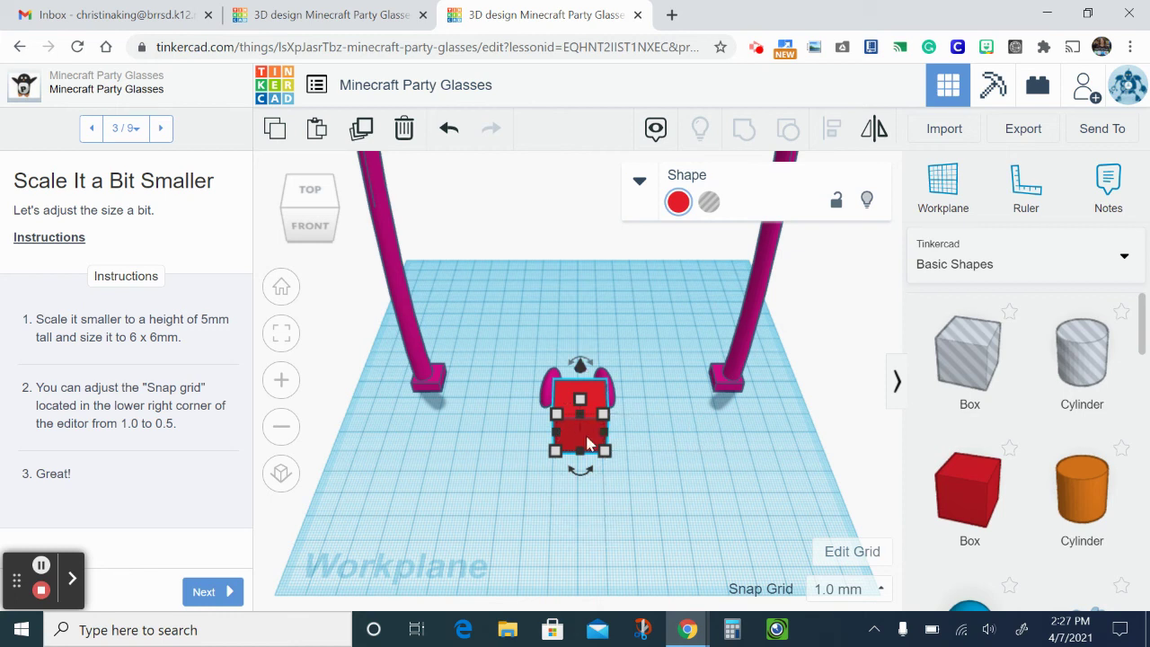
mouse_move(596, 450)
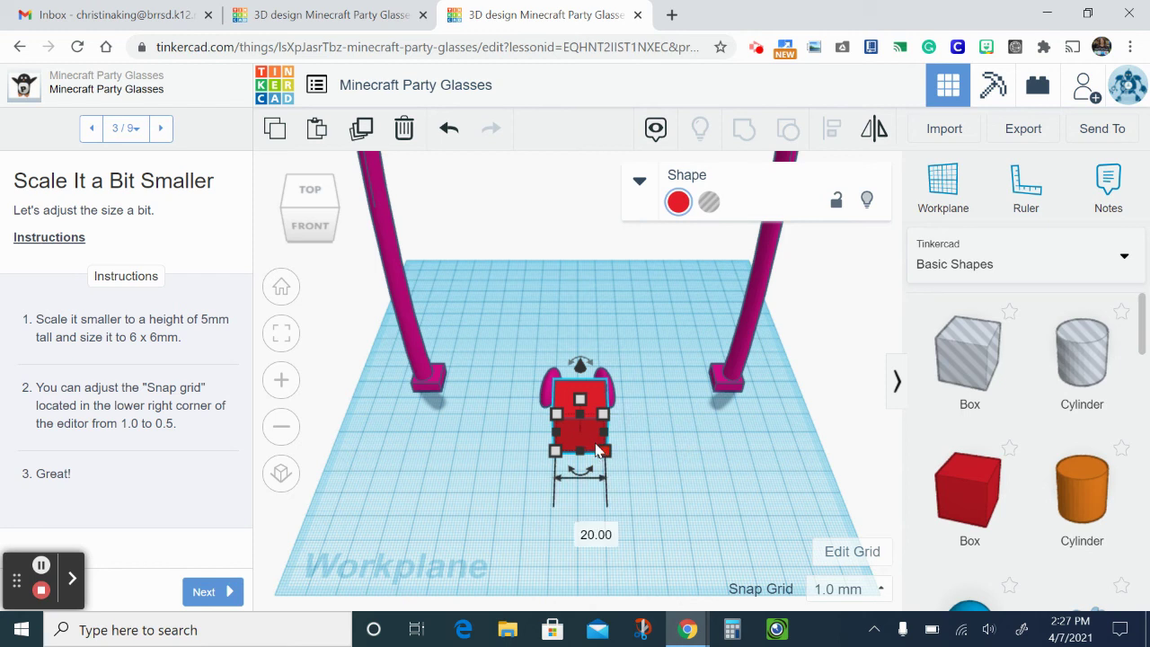
Step: Expand the Shape inspector and drag the red box's Height slider to 16.6 mm
click(642, 182)
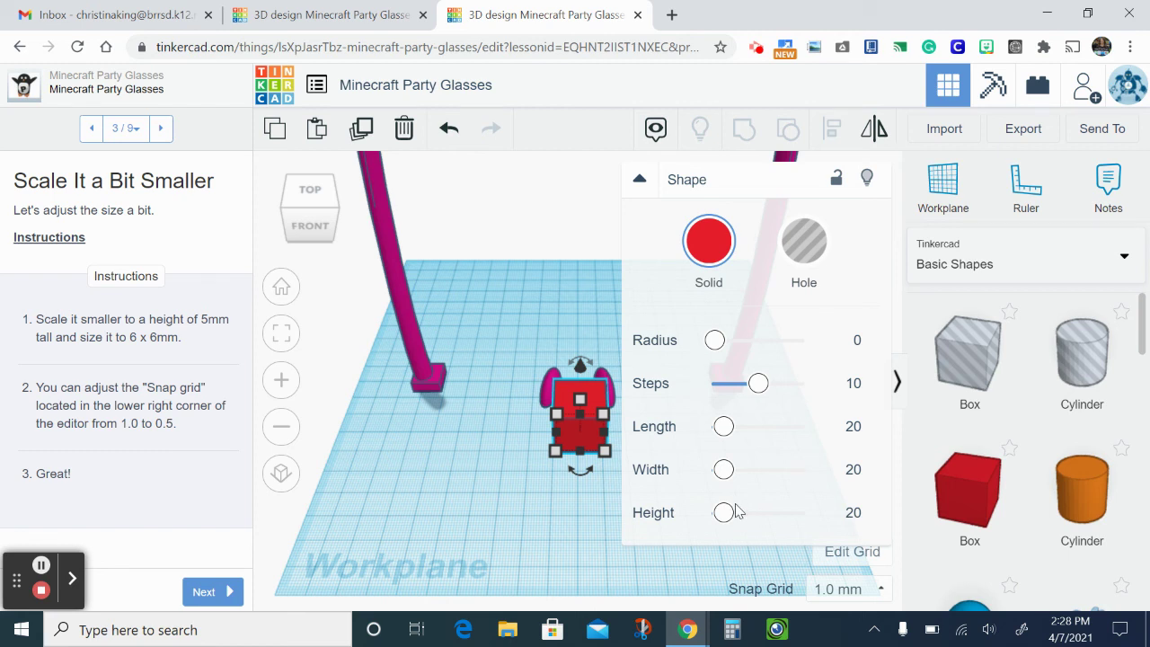
click(710, 490)
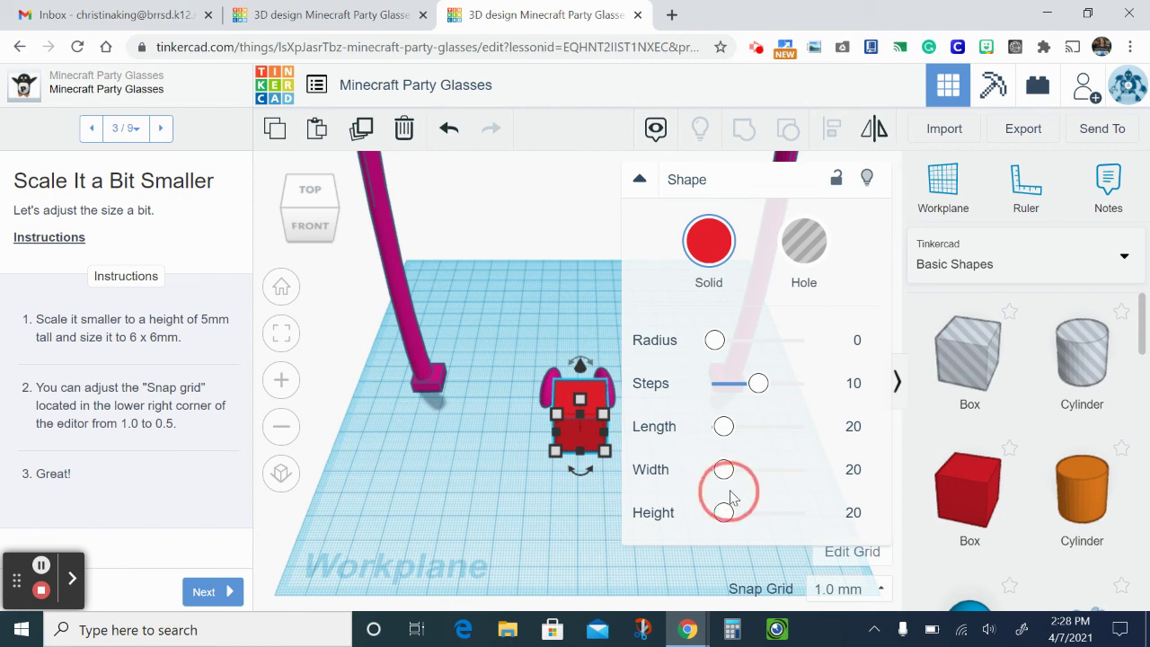
mouse_move(724, 513)
mouse_down()
mouse_move(777, 520)
mouse_move(721, 529)
mouse_up()
Step: Set the red box's height to 5 mm in the Shape inspector
click(847, 514)
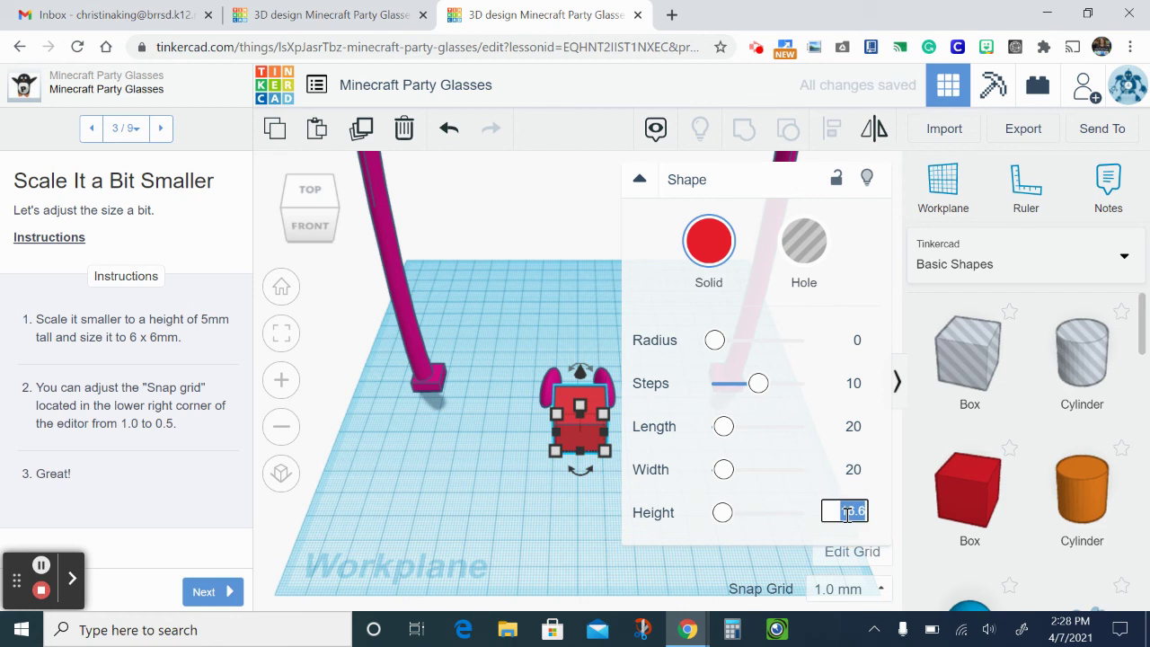
text(5)
click(658, 232)
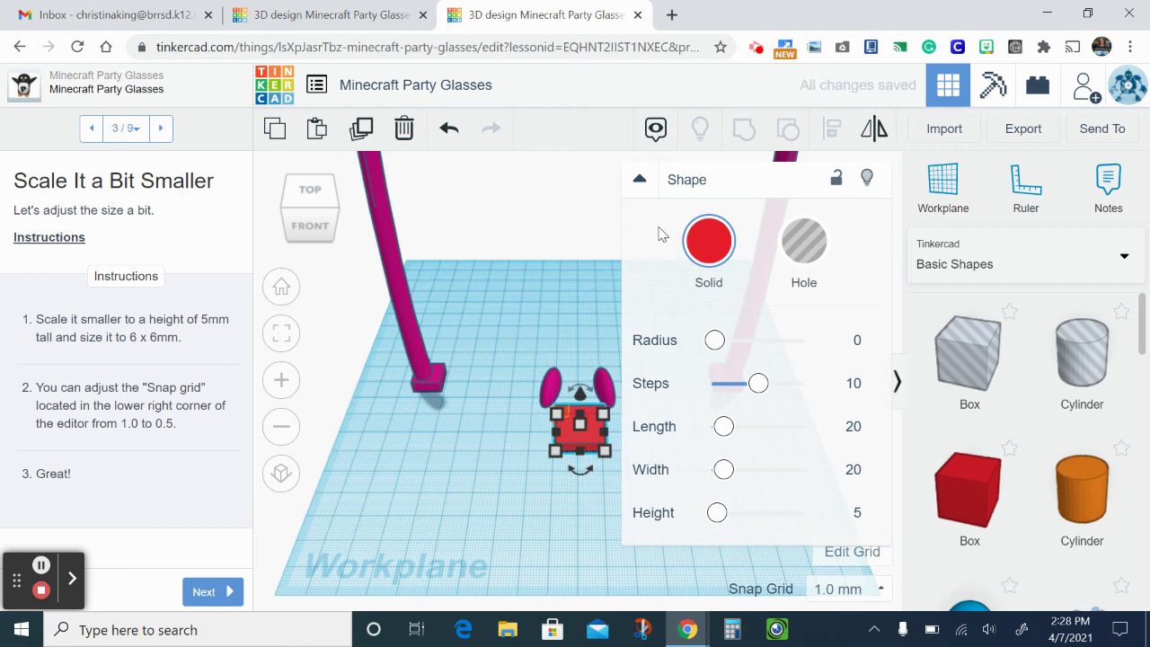
click(640, 179)
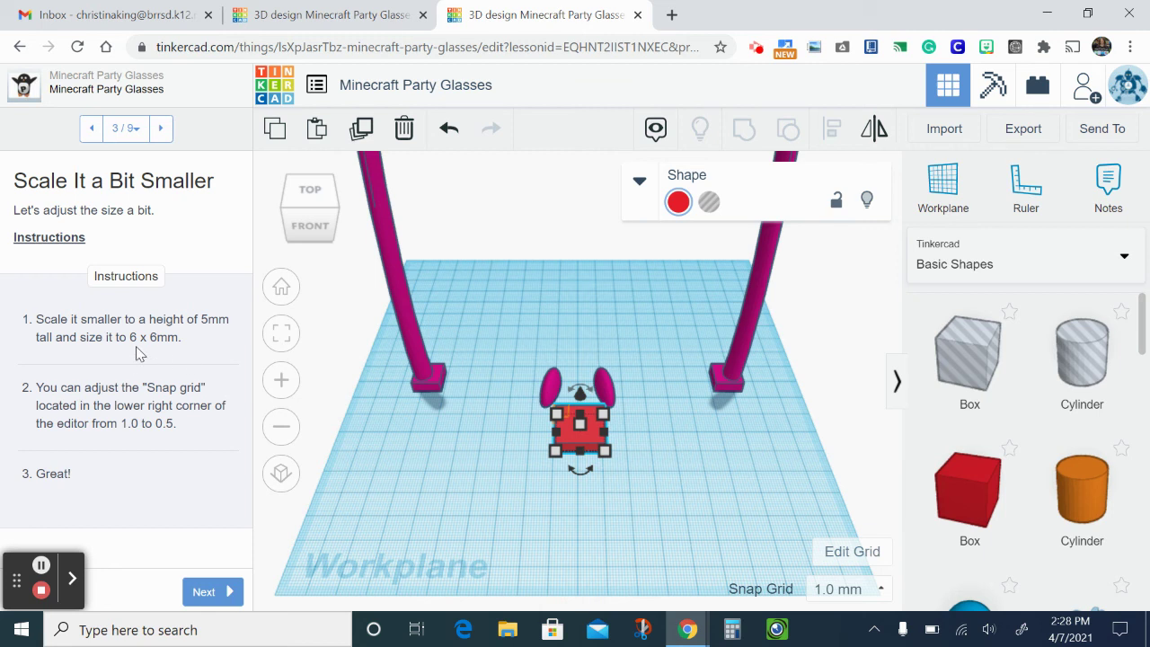
Step: Give the box 6 mm length and 6 mm width, nudge it below the lenses, and deselect it
click(602, 437)
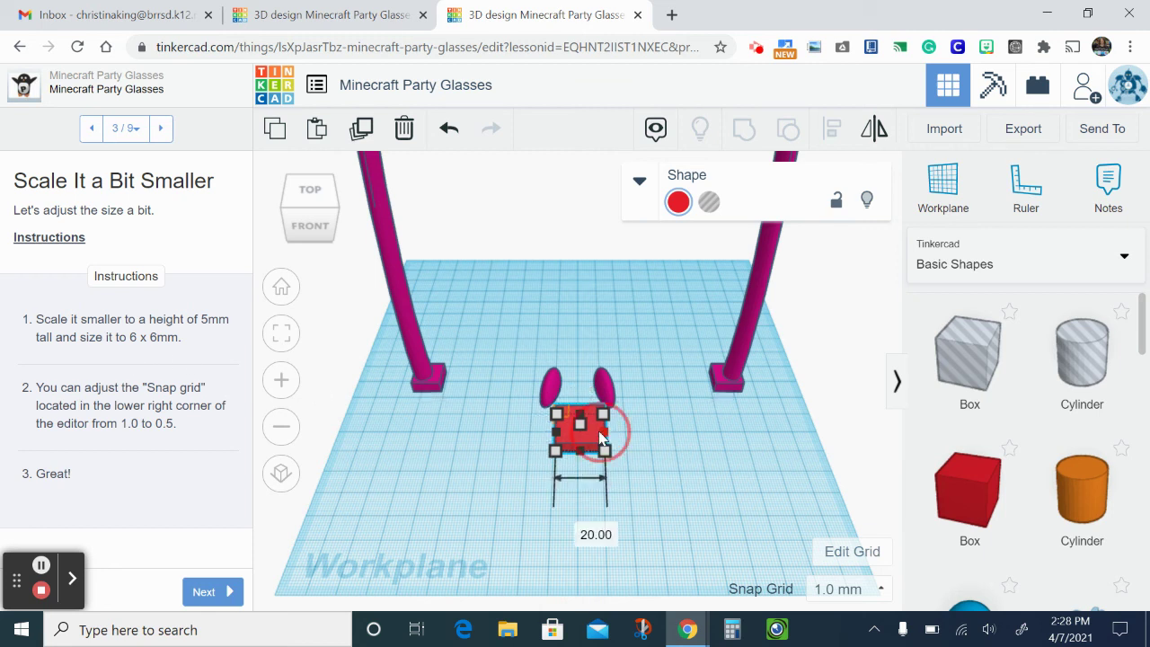
click(639, 181)
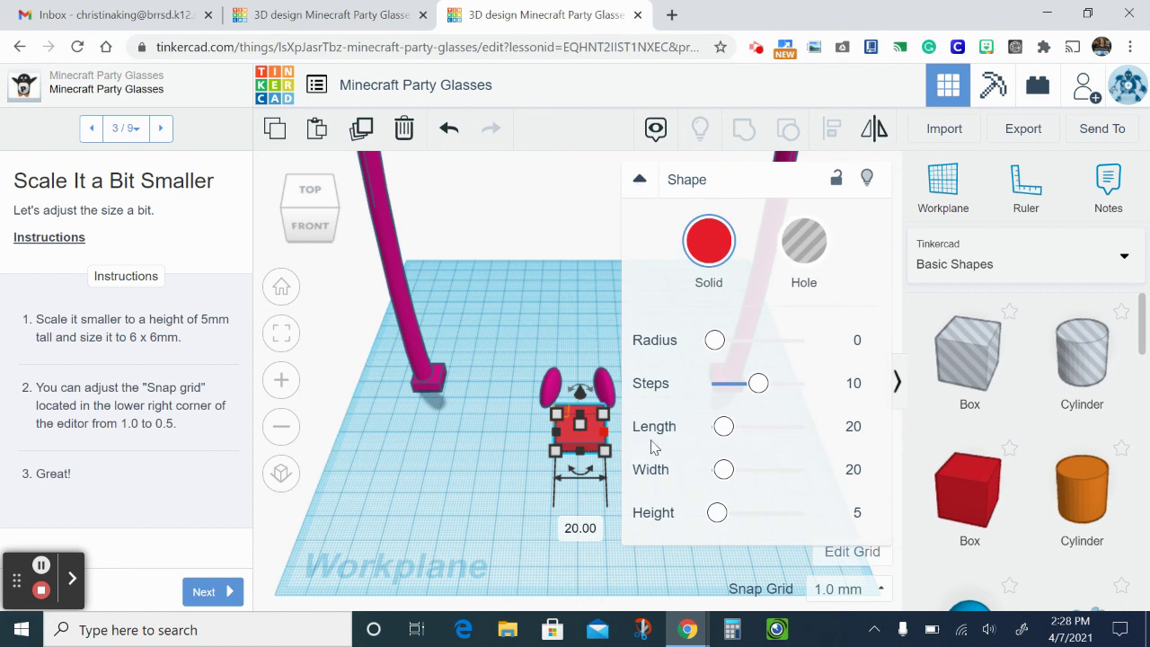
click(856, 428)
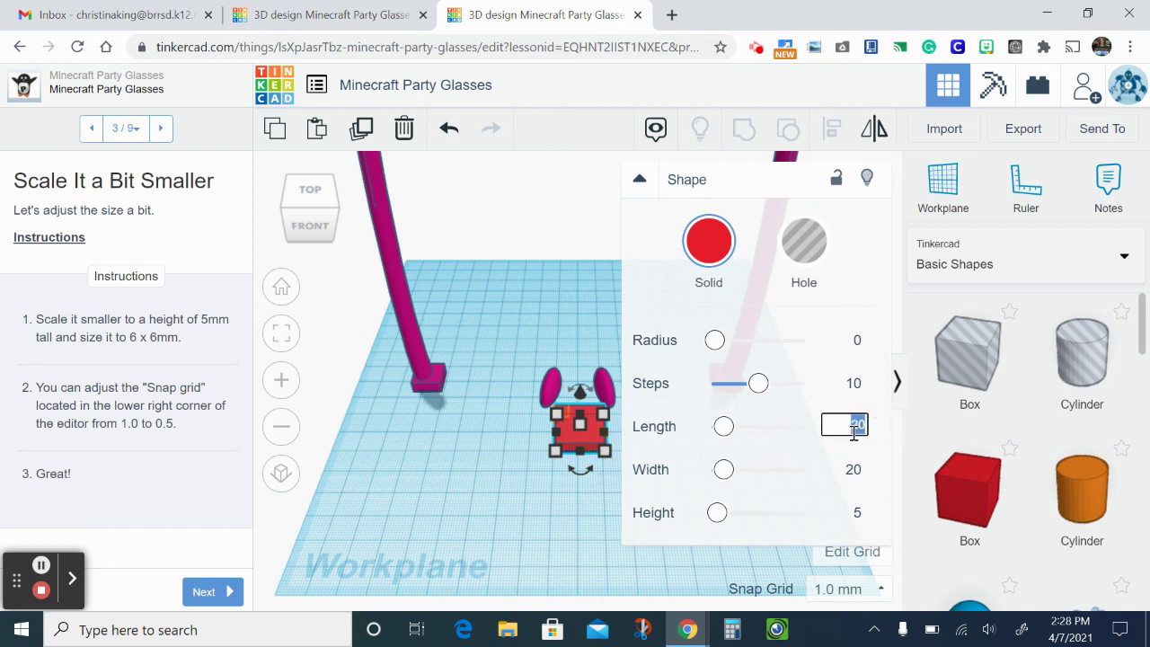
text(6)
click(858, 469)
key(BackSpace)
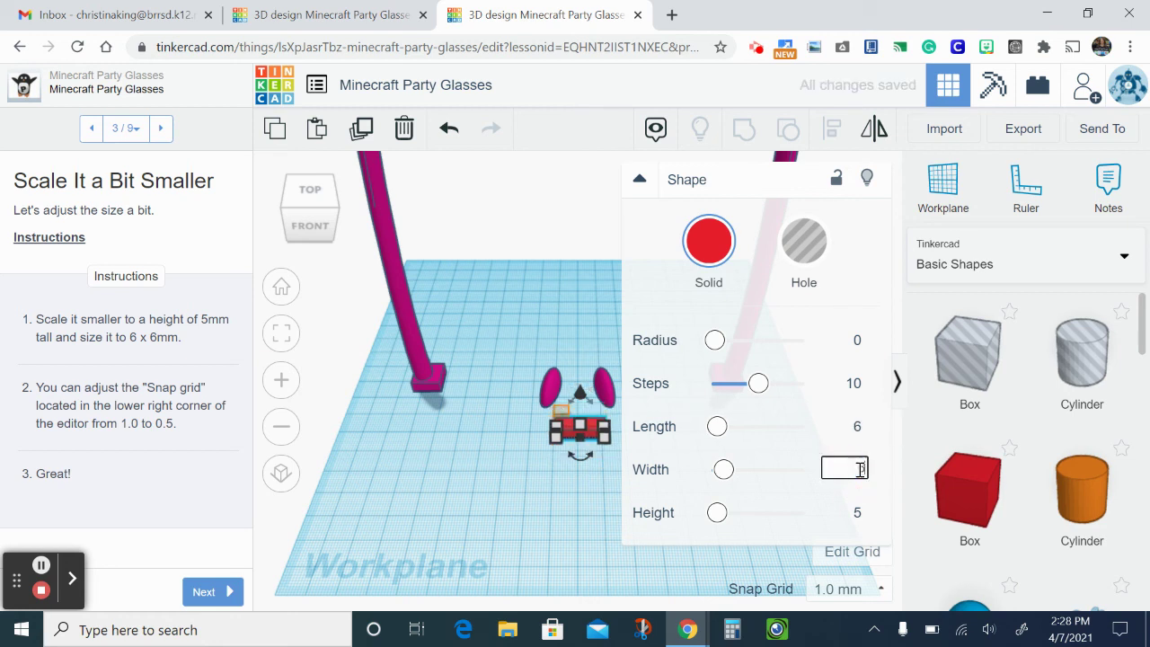
text(6)
click(540, 487)
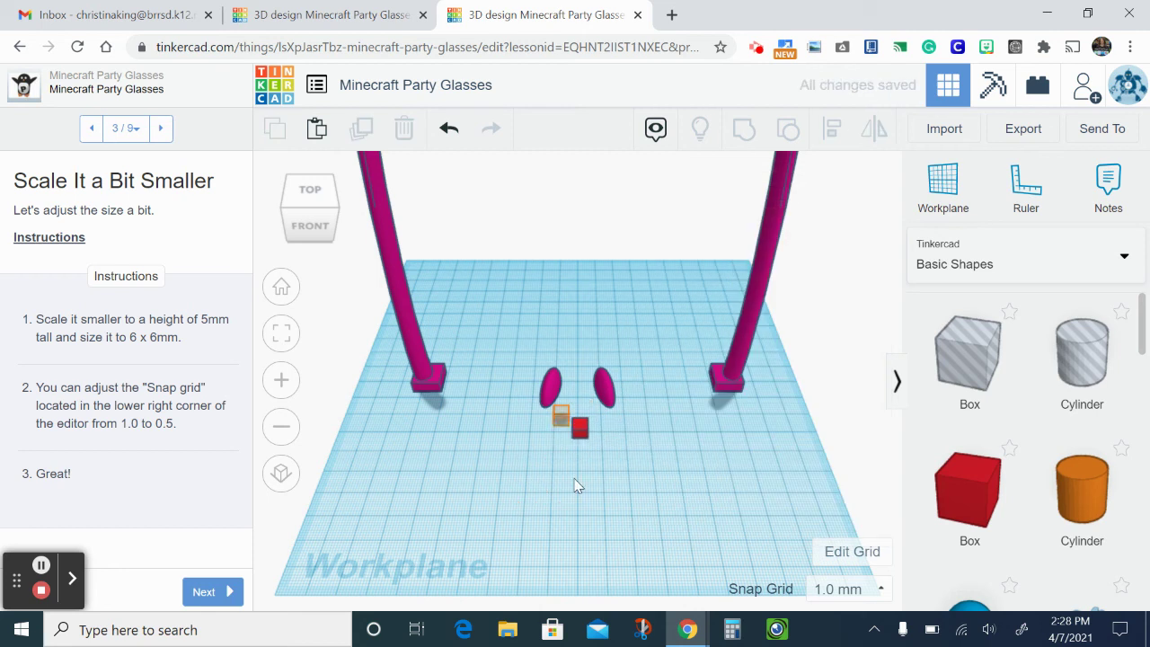
drag(579, 440, 560, 423)
click(500, 530)
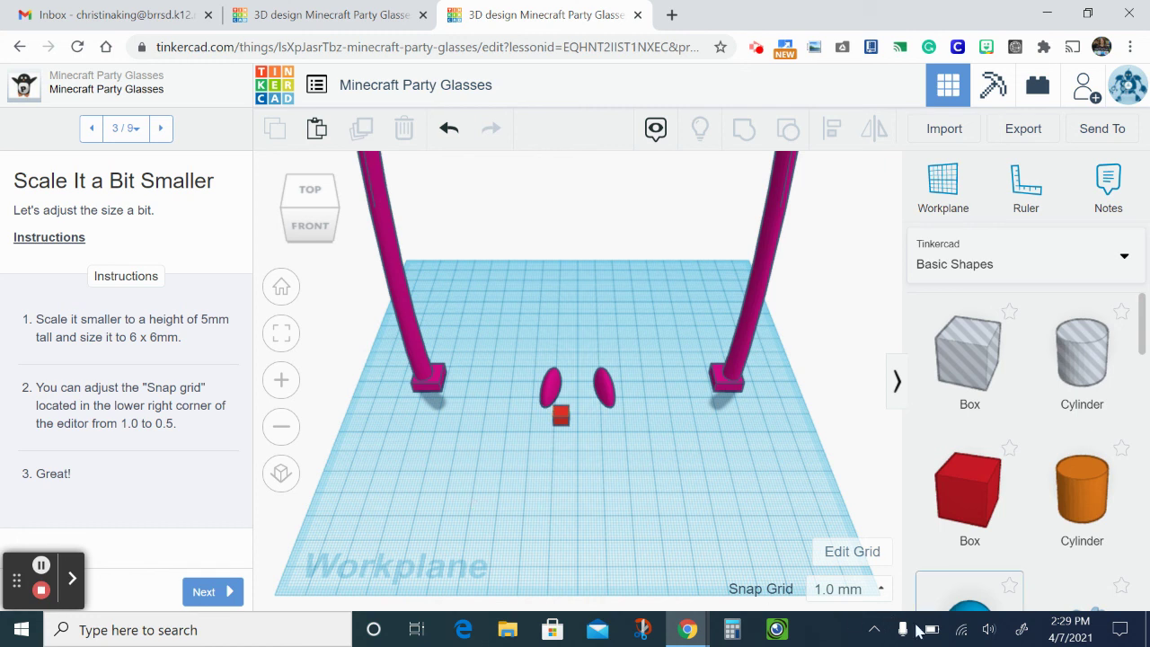
Step: Change the Snap Grid to 0.5 mm and advance the lesson to step 4
click(876, 592)
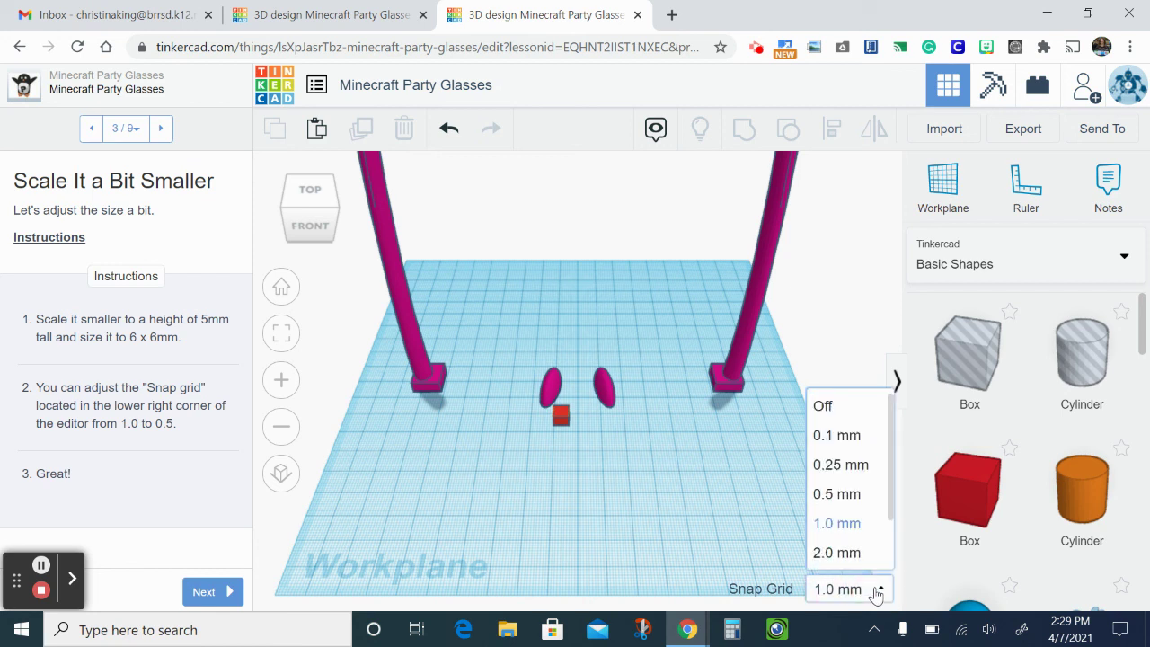
click(834, 496)
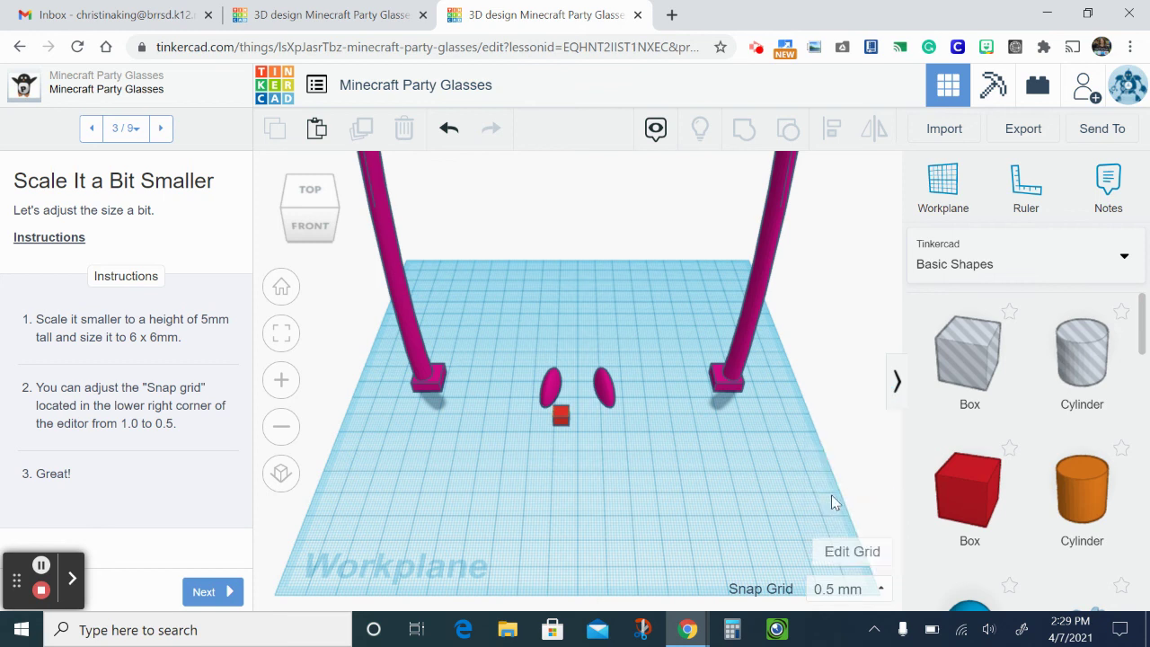
click(204, 596)
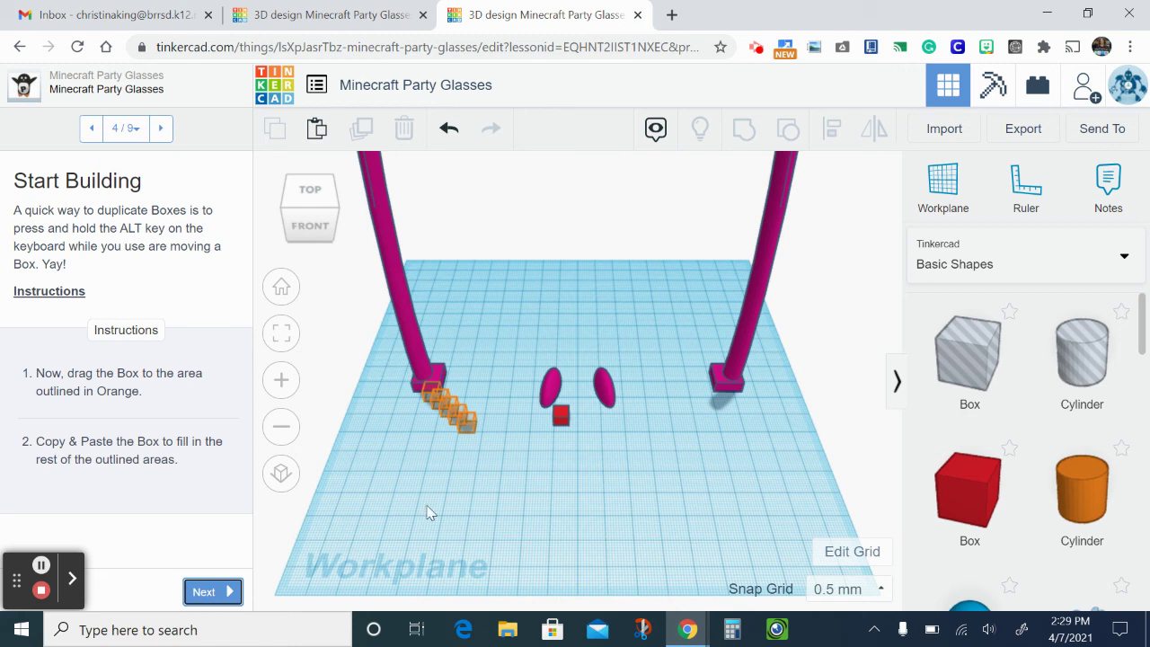
Step: Move the 6 × 6 × 5 mm red box slightly forward on the workplane and reselect it
drag(561, 424, 596, 468)
click(526, 523)
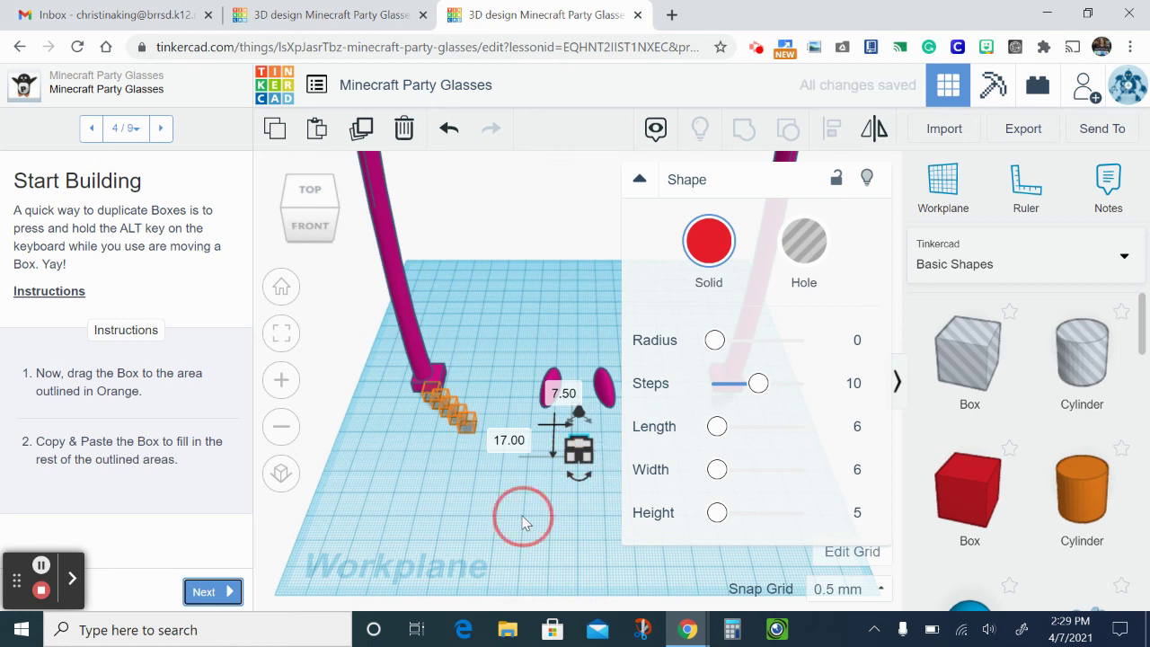
click(580, 449)
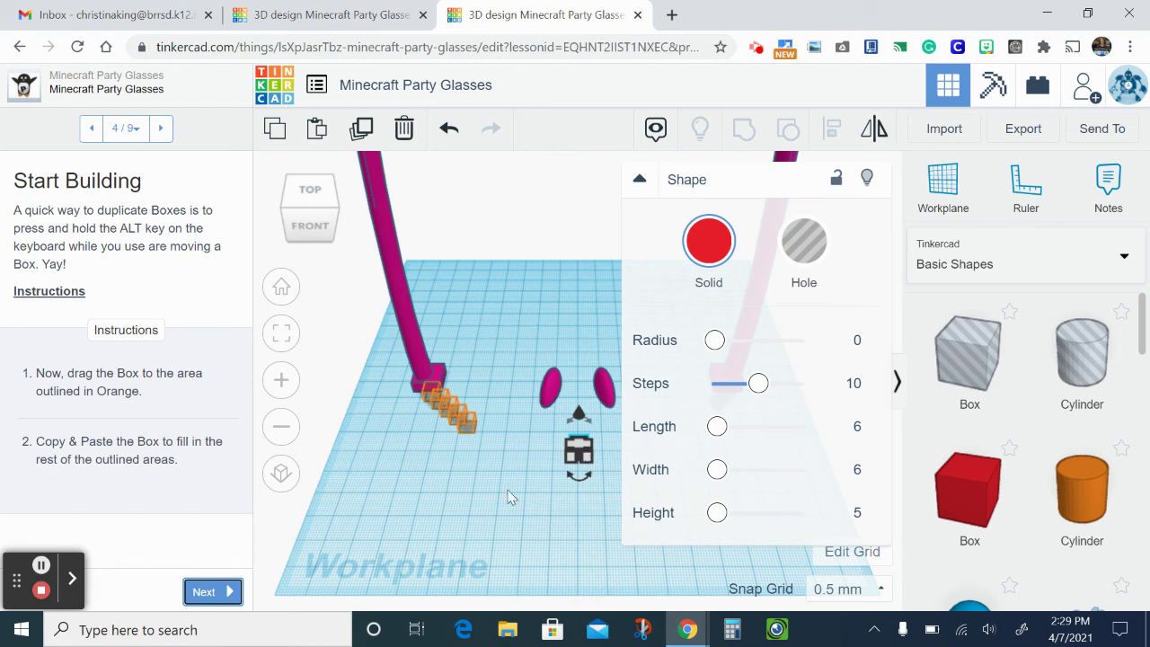
click(537, 497)
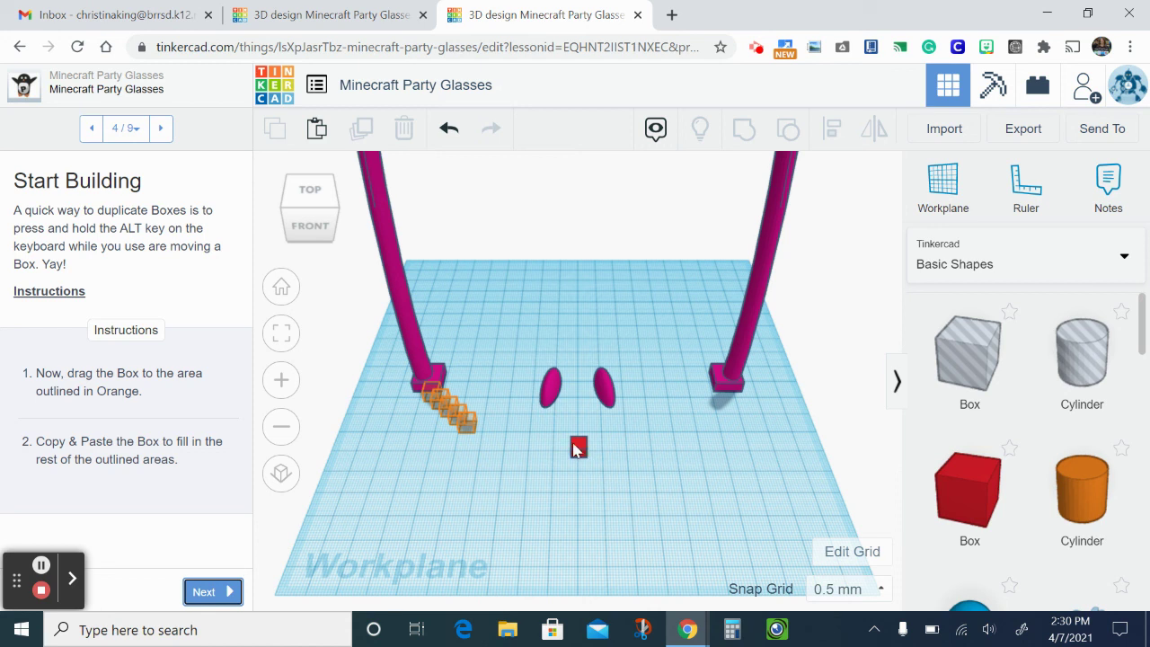
click(580, 452)
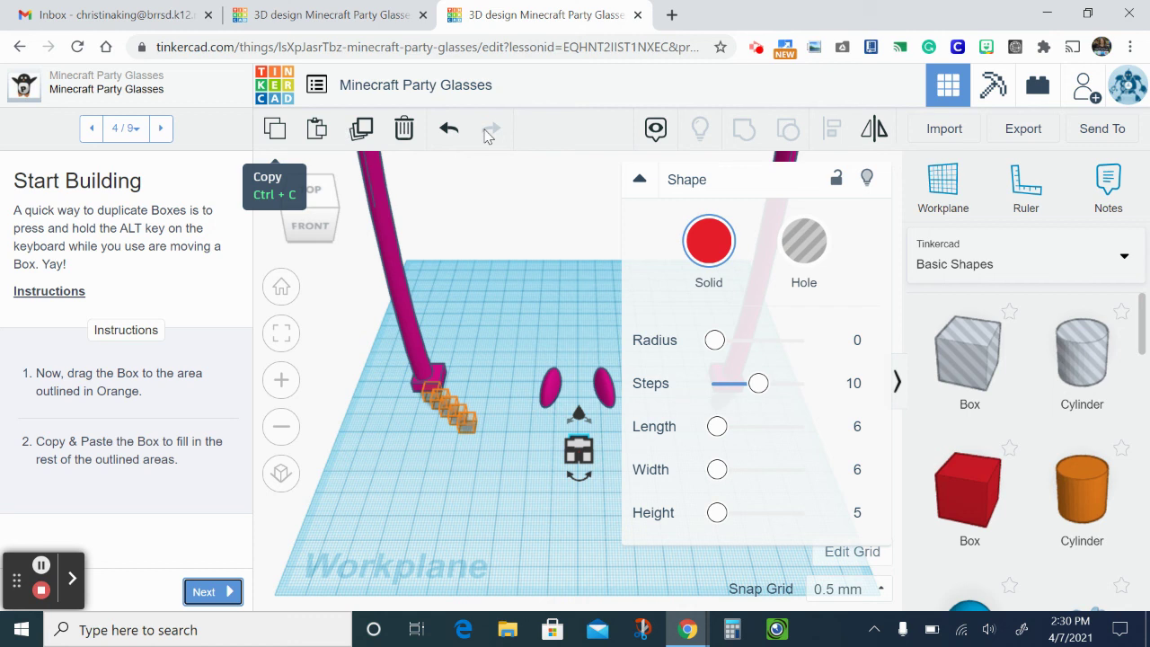
Step: Alt-drag a copy of the red box into the first orange outline, then reselect the original
click(640, 179)
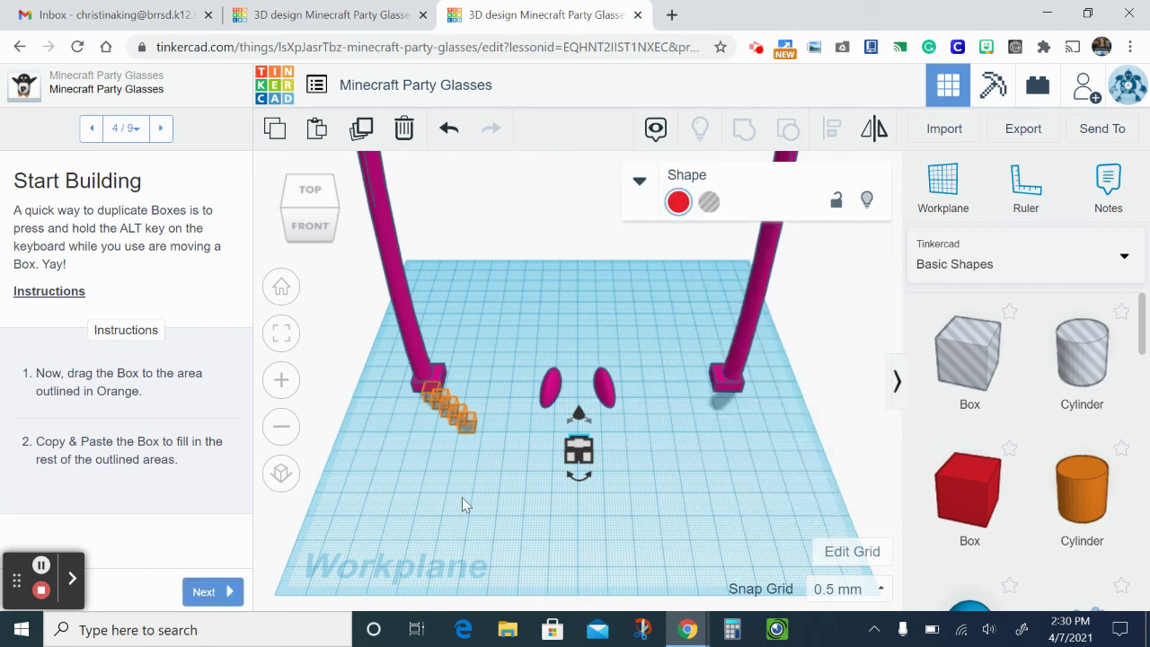
drag(578, 450, 585, 449)
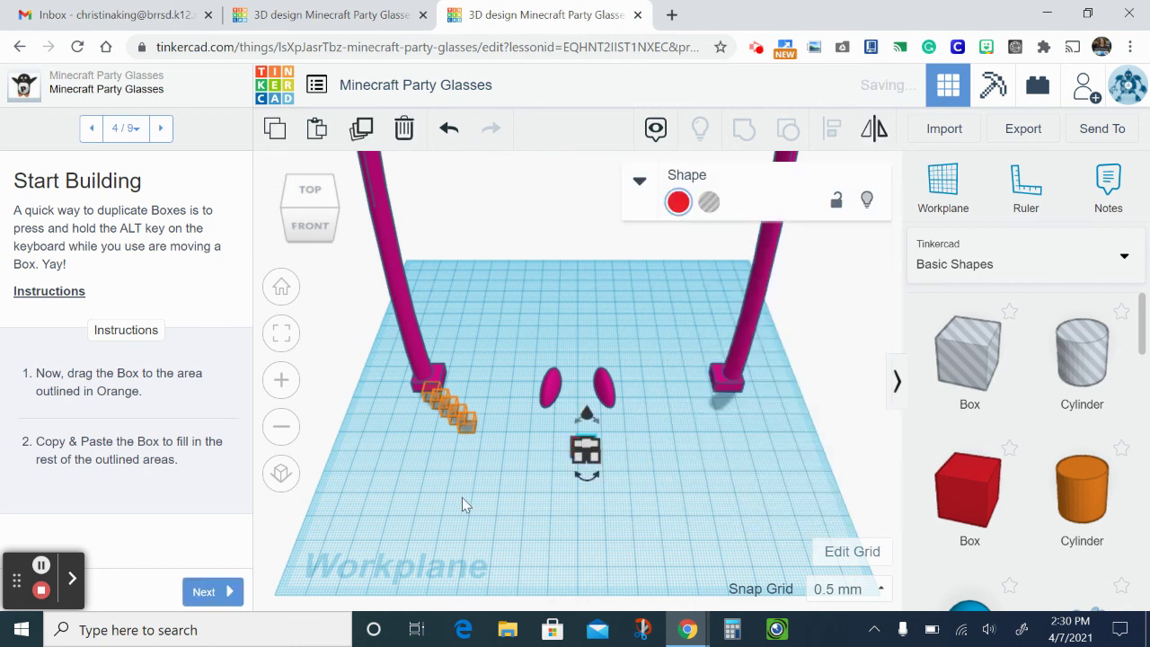
click(649, 538)
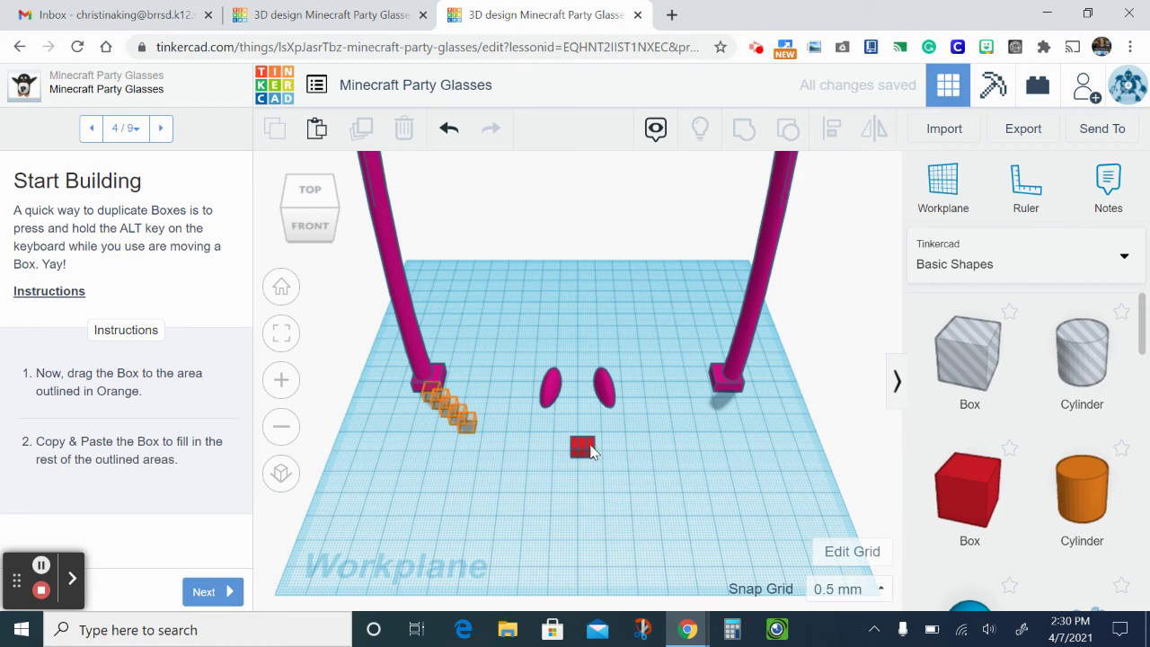
alt+drag(591, 451, 434, 396)
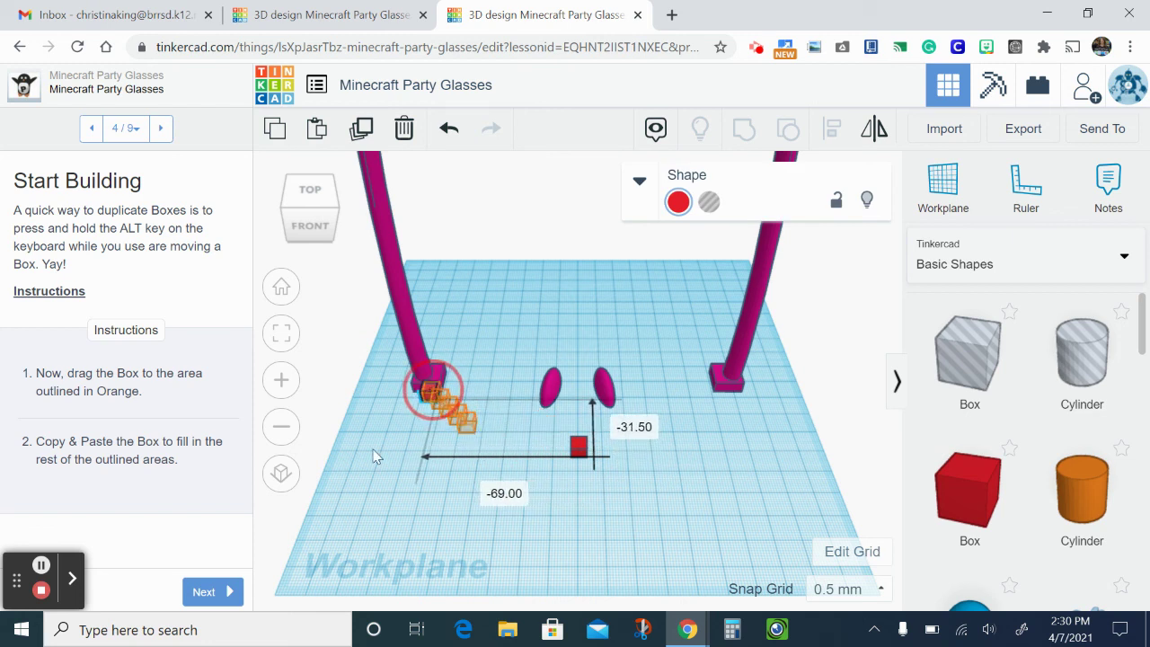
click(359, 465)
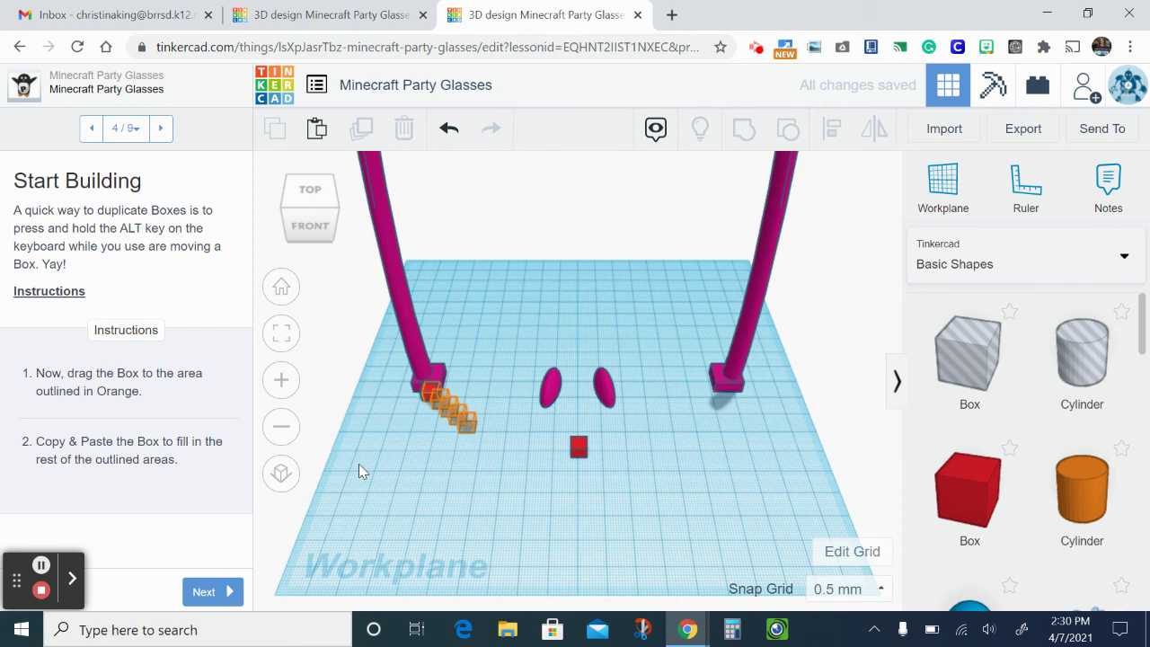
click(580, 453)
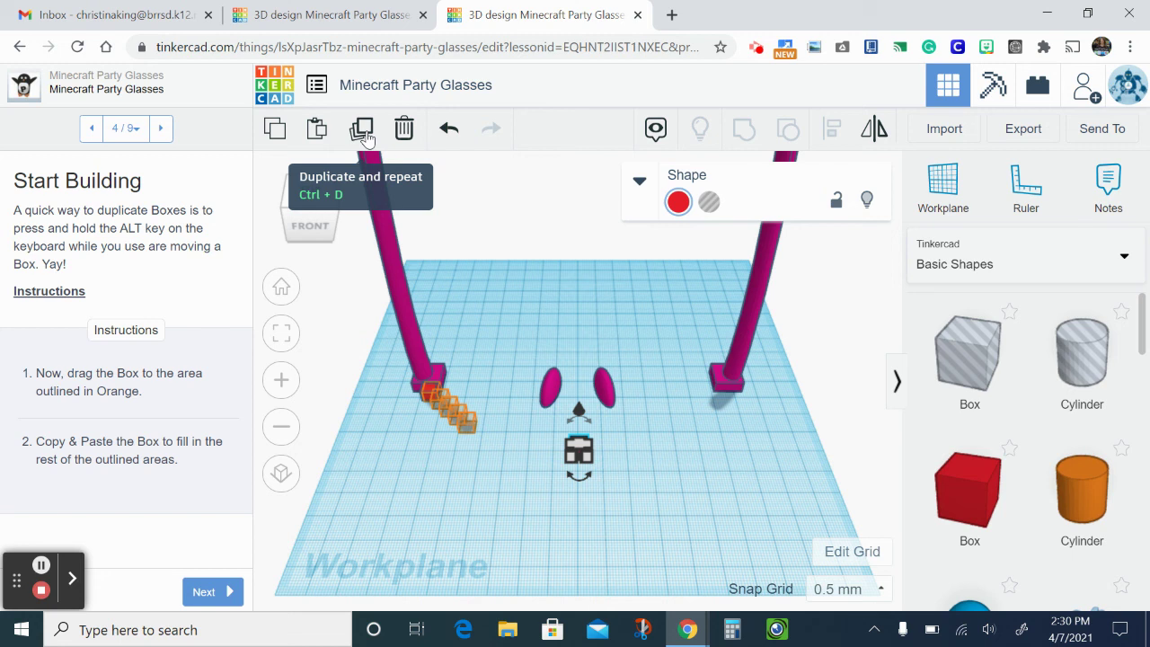
Step: Duplicate the red box and move the copy into the second orange outline beside the left leg
click(362, 130)
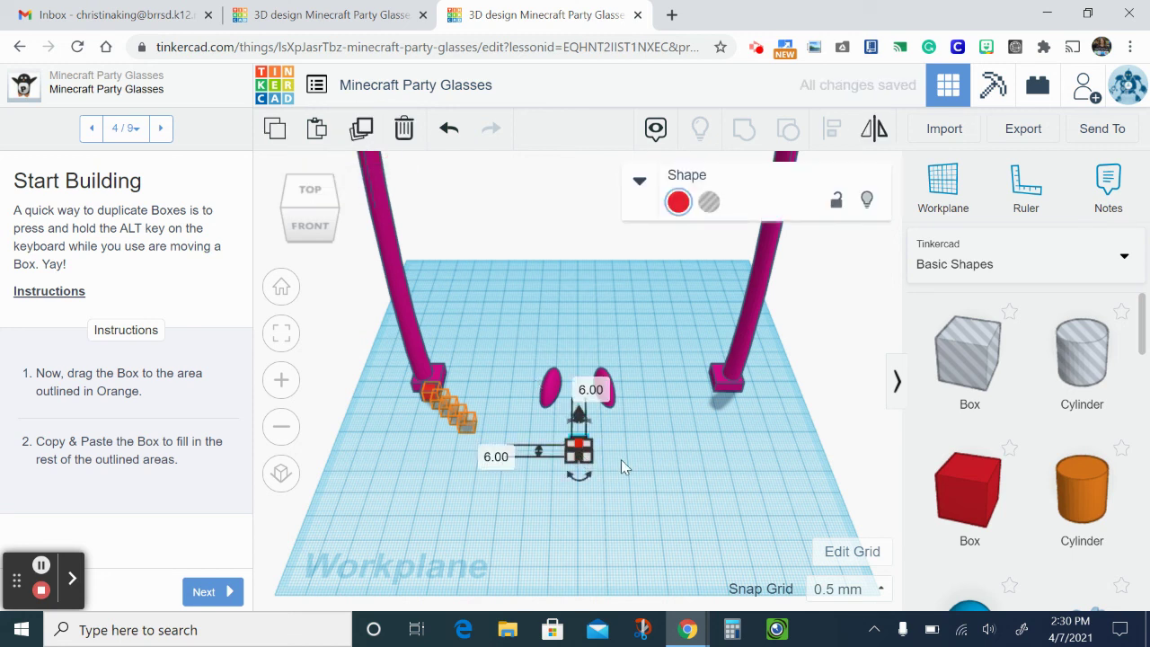
click(581, 453)
drag(582, 456, 606, 505)
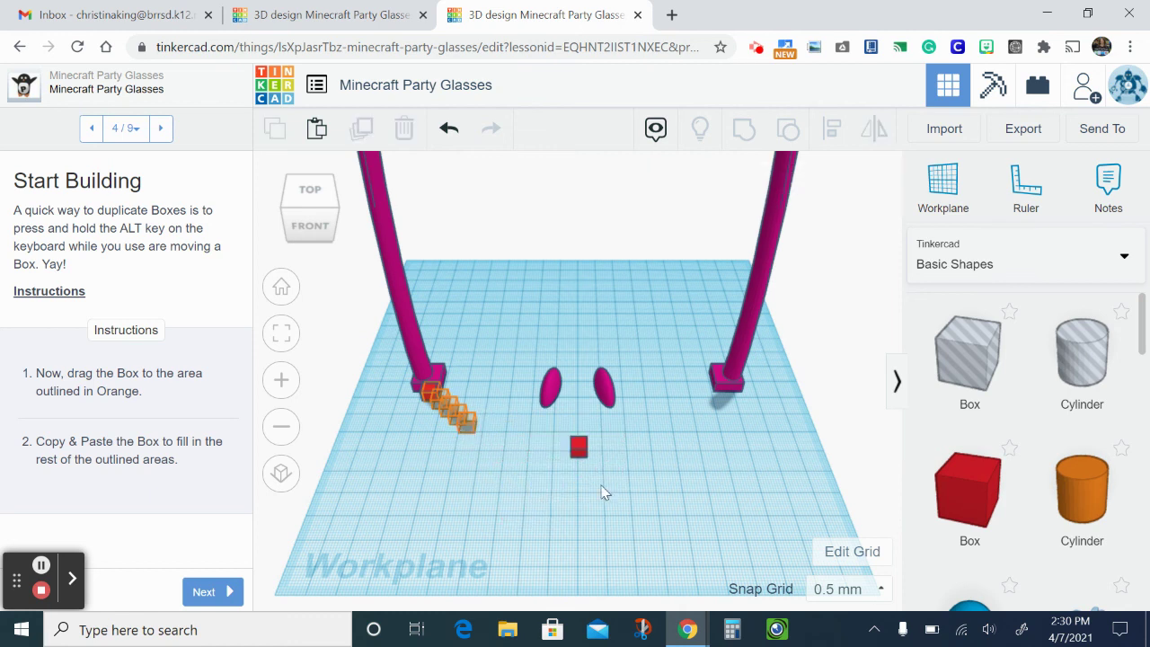
alt+drag(582, 448, 442, 396)
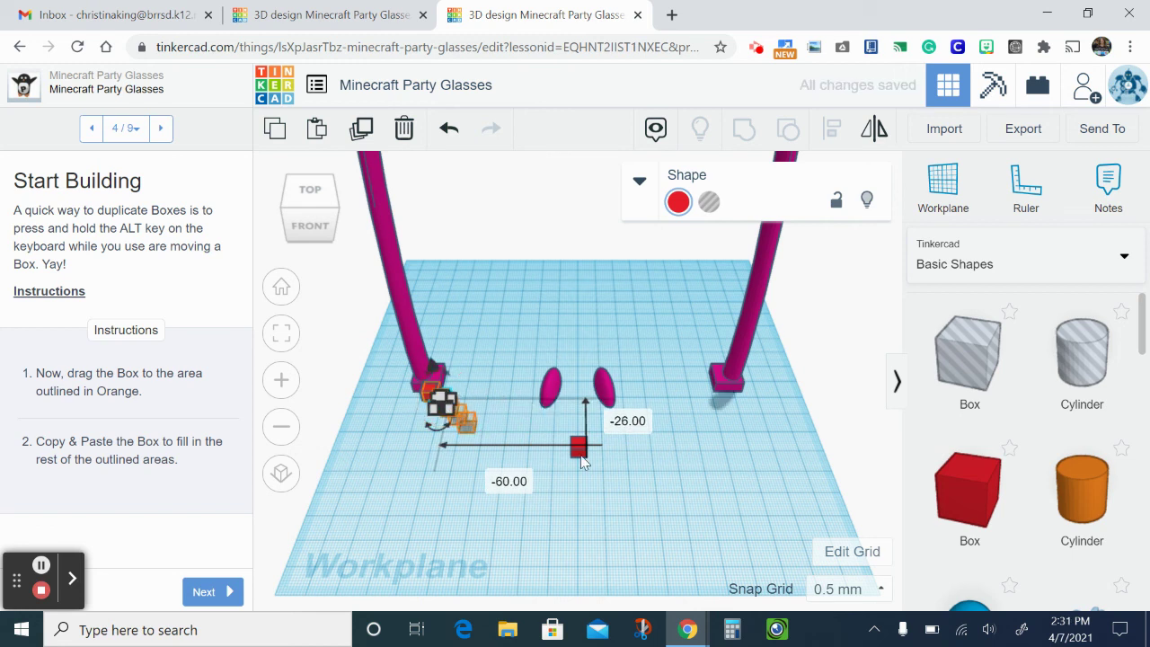
drag(578, 448, 548, 449)
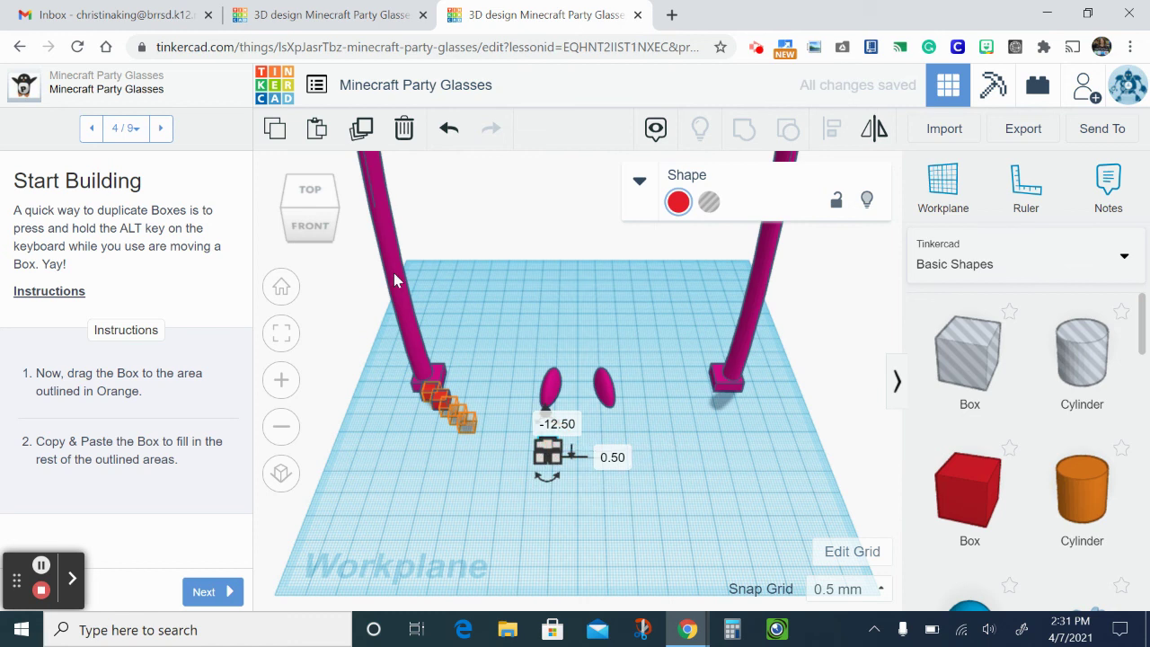
Step: Undo an accidental stretch of the red box to 24 mm, restoring it to a small cube
click(362, 129)
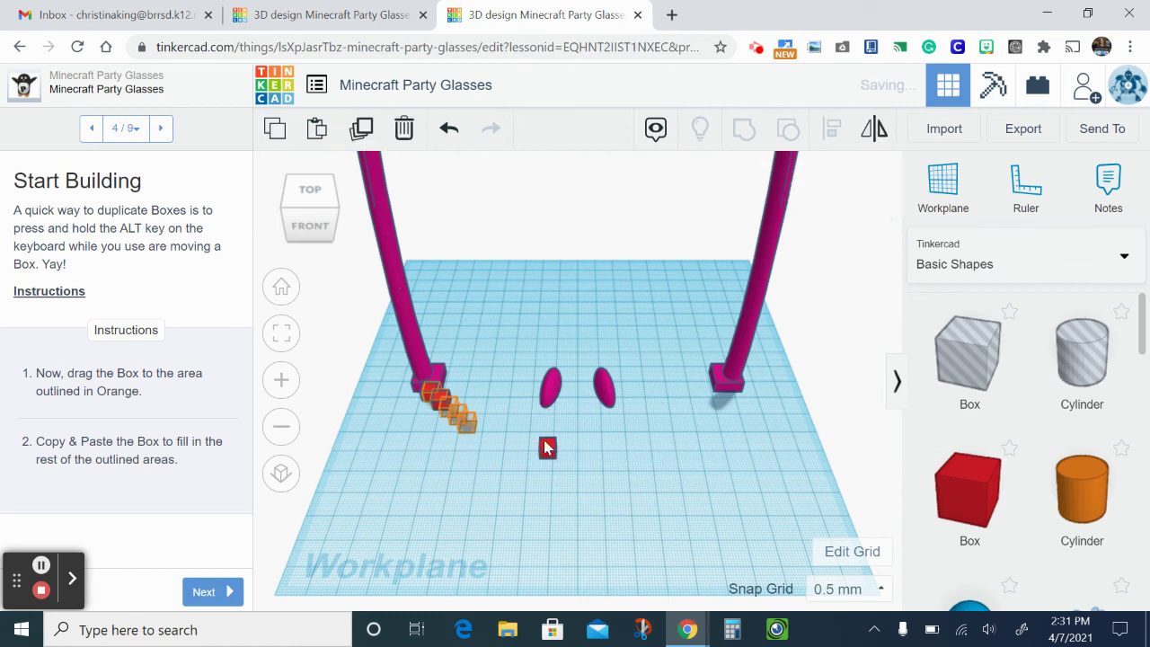
drag(549, 447, 454, 413)
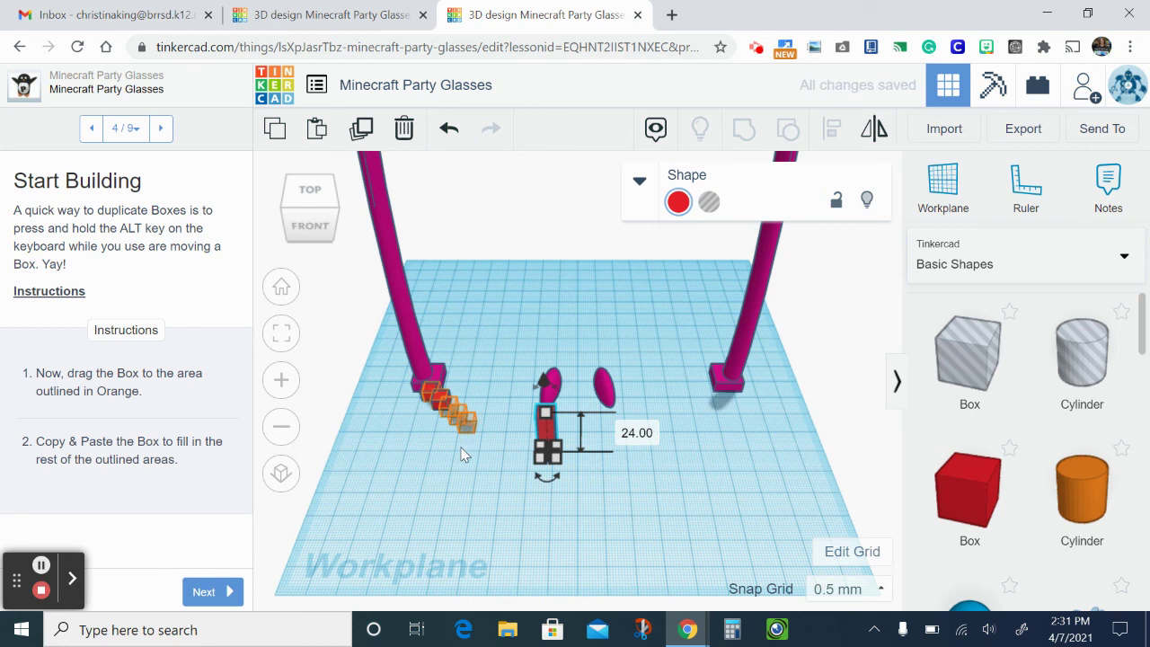
click(589, 533)
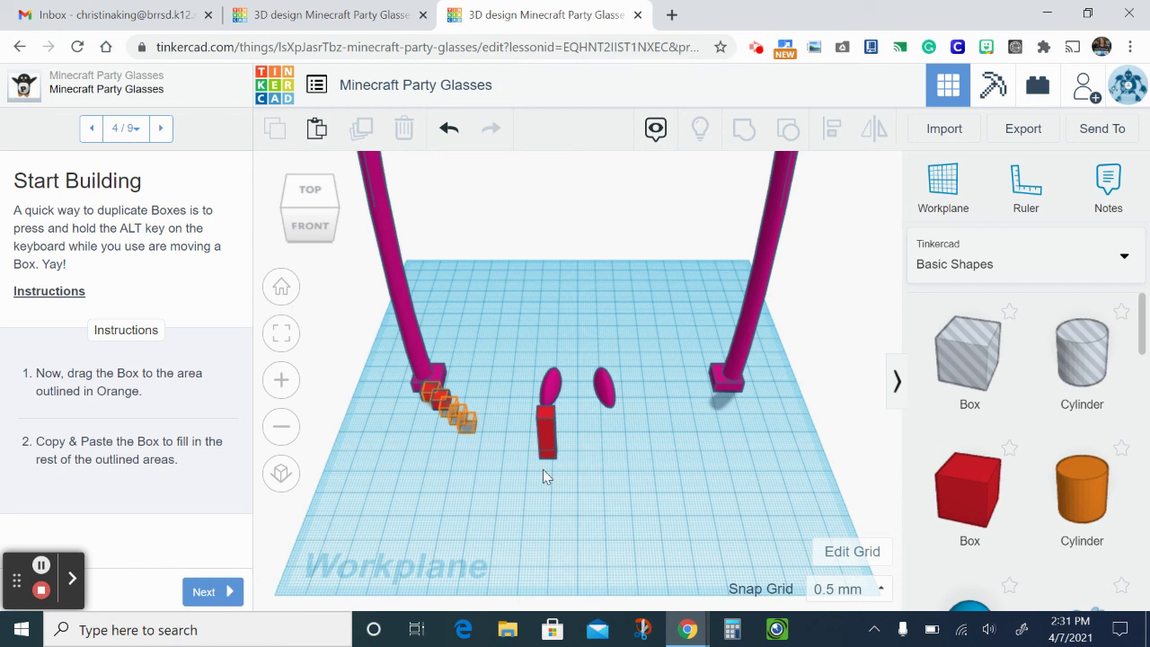
click(451, 135)
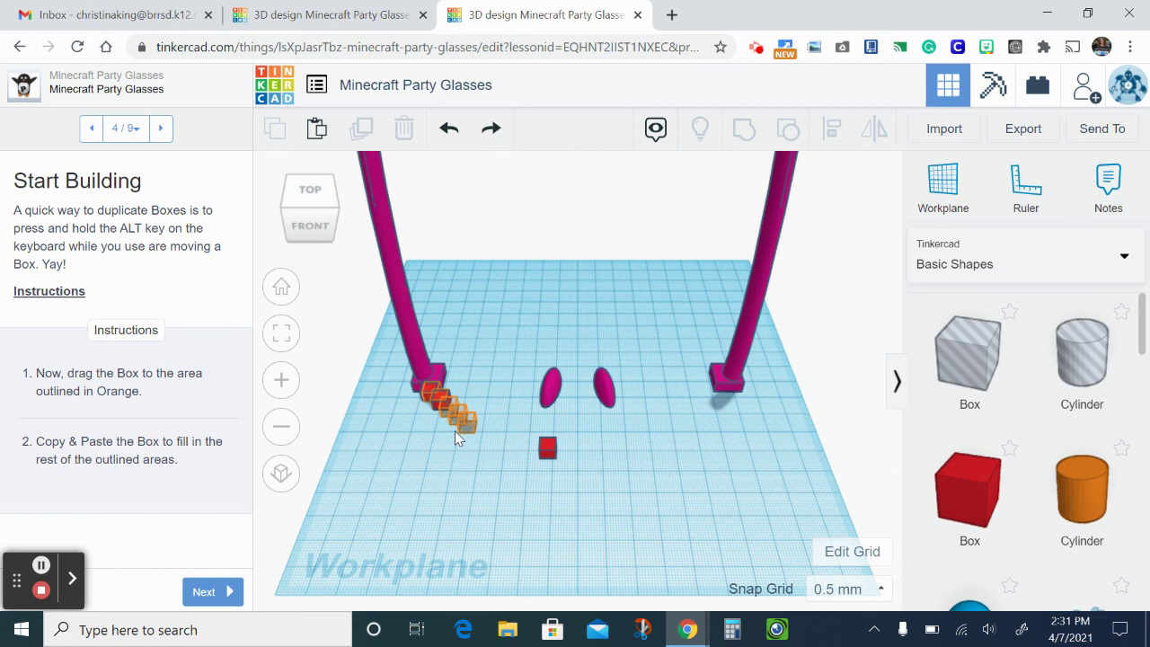
Step: Advance the lesson through steps 5, 6 and 7 to step 8 of 9, 'Almost There!'
click(210, 595)
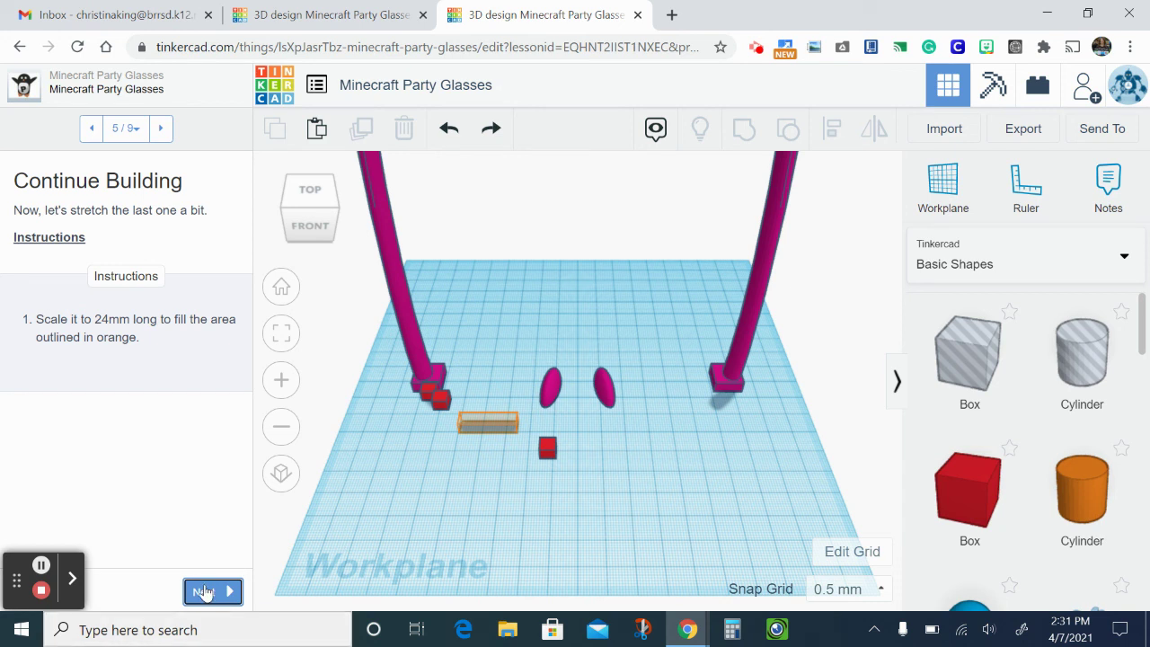
click(205, 591)
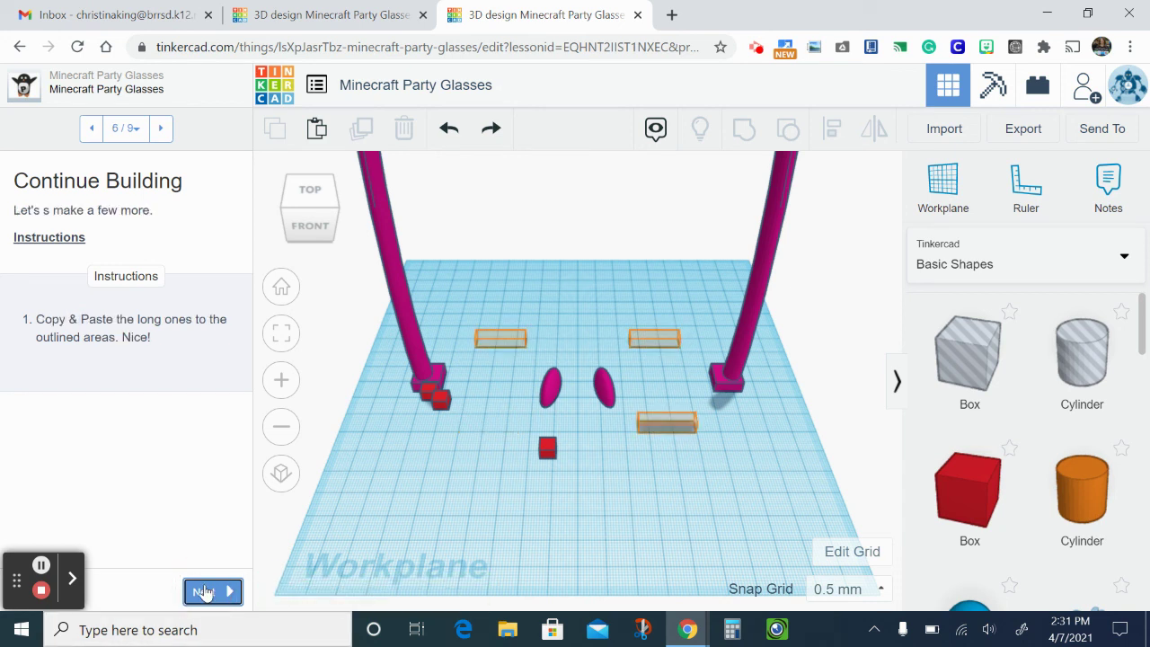
click(205, 591)
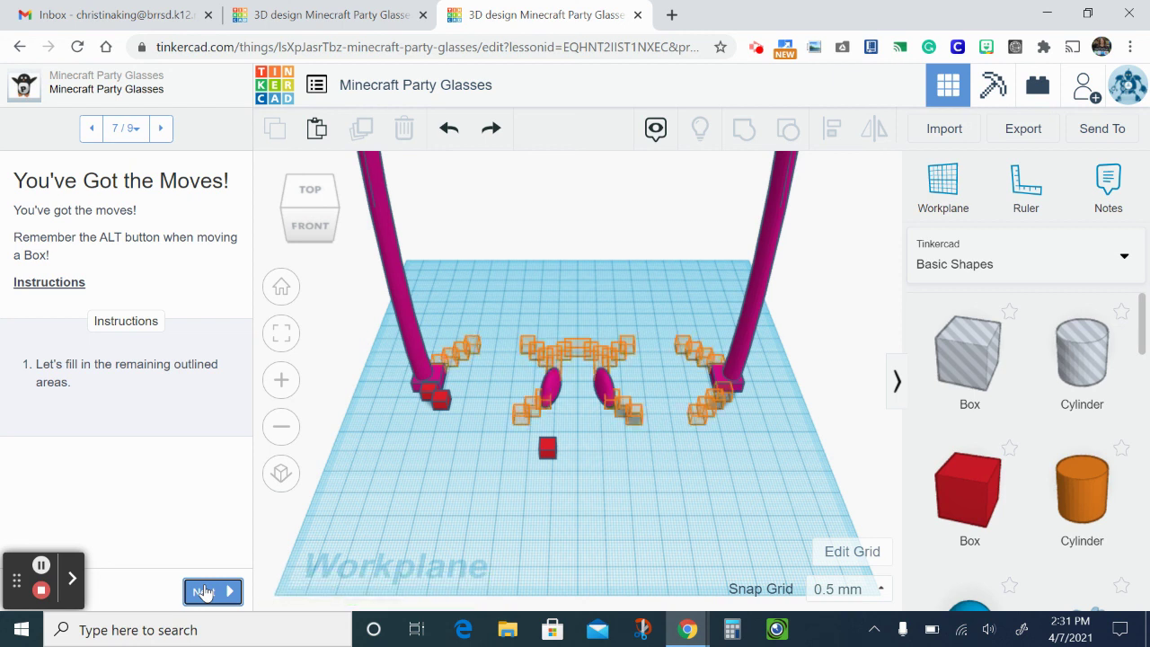
click(205, 592)
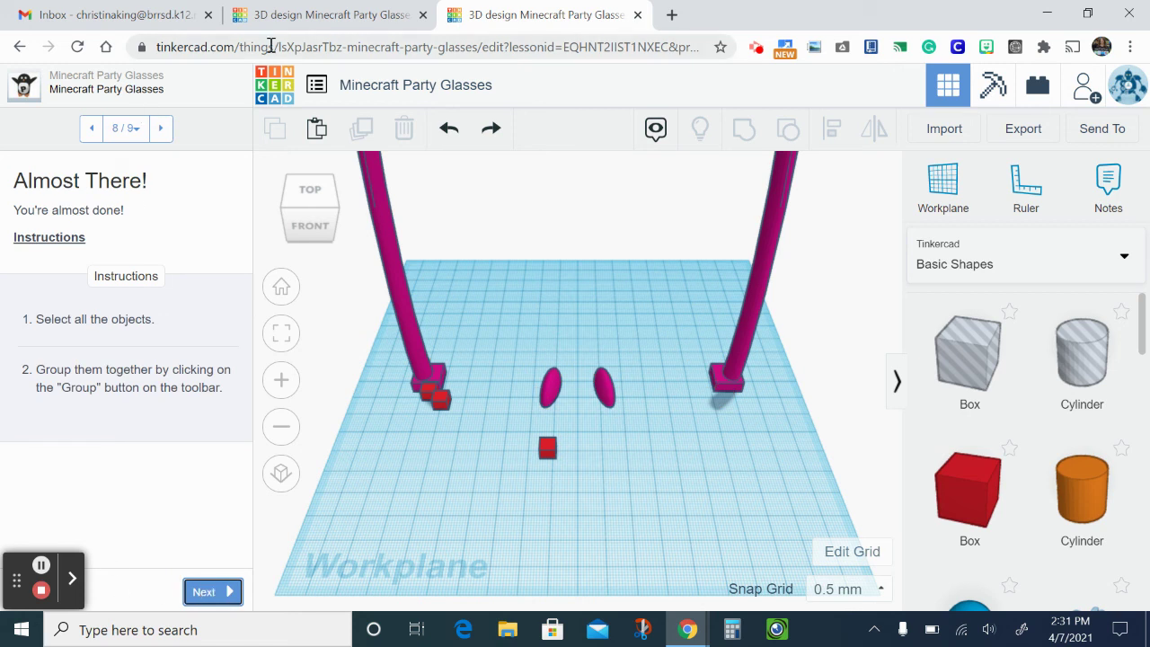
Step: Switch to the finished red pixel Minecraft Party Glasses tab and orbit to view it from above
click(320, 16)
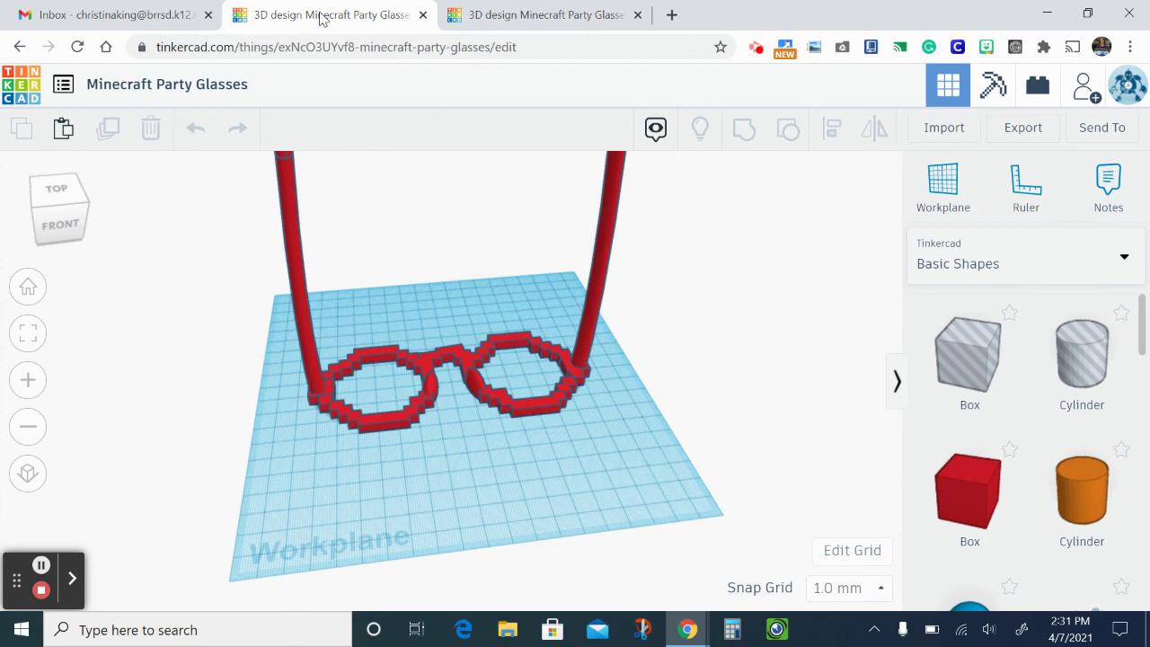
right_drag(201, 417, 201, 445)
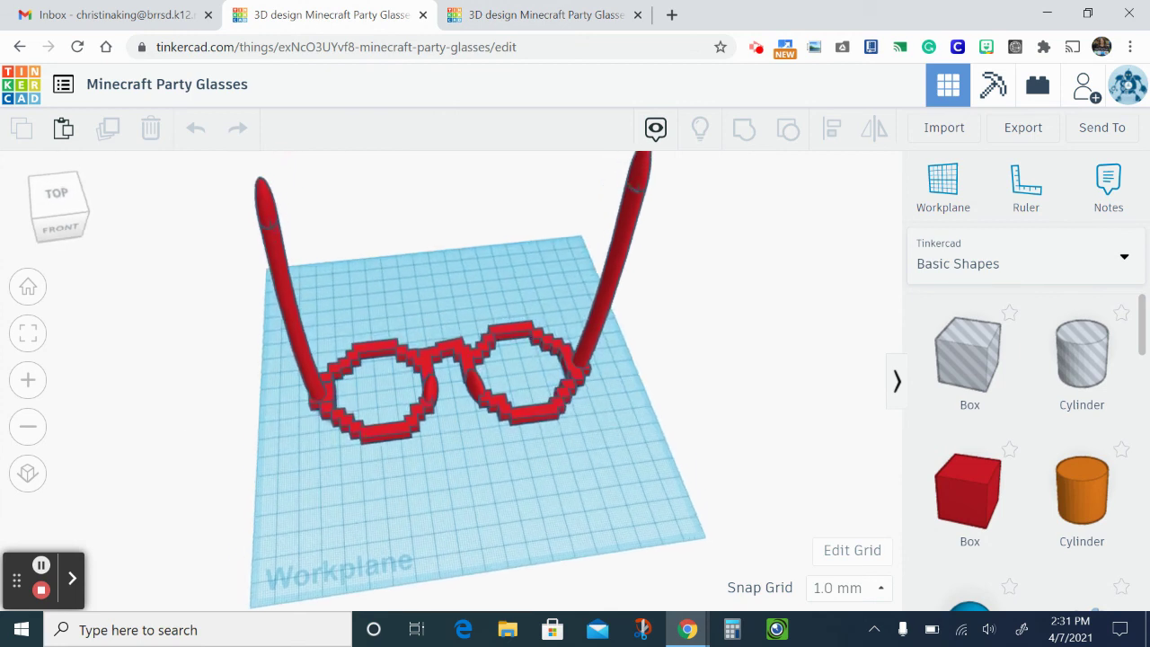